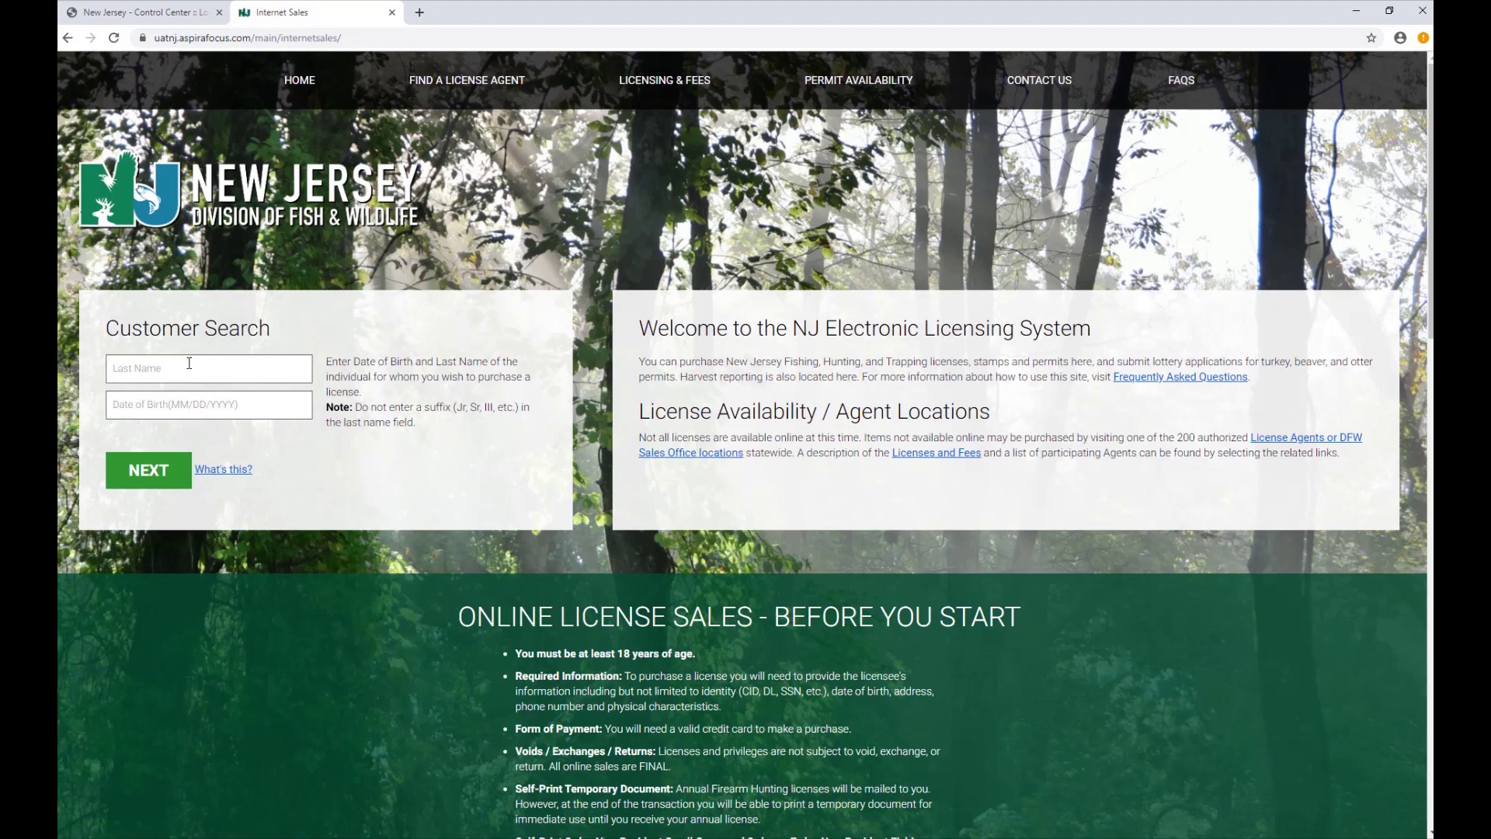
# Search for the licensee by last name and date of birth.
pyautogui.click(188, 363)
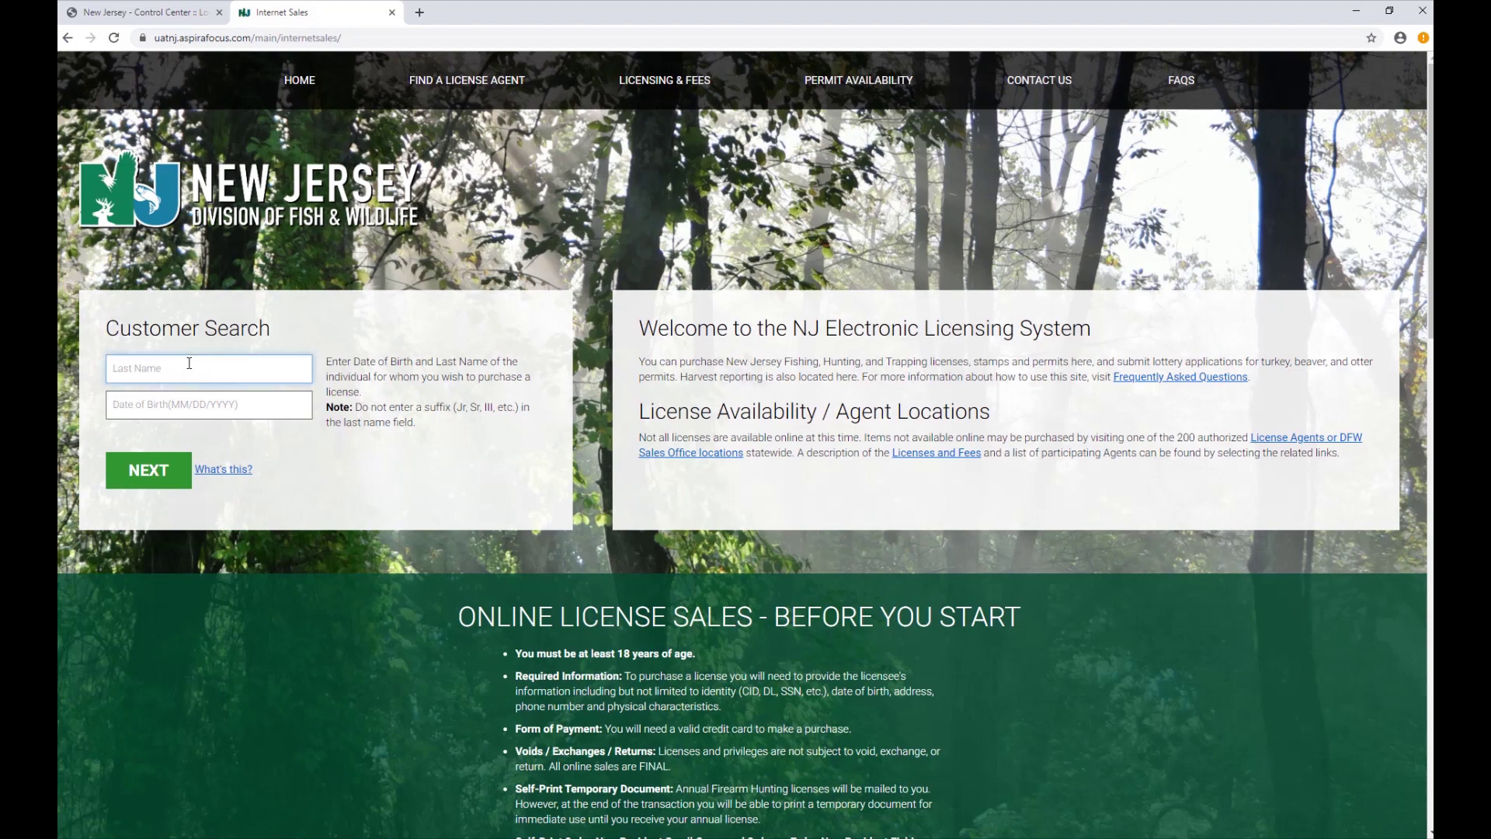
pyautogui.write('Testerton')
pyautogui.press('Tab')
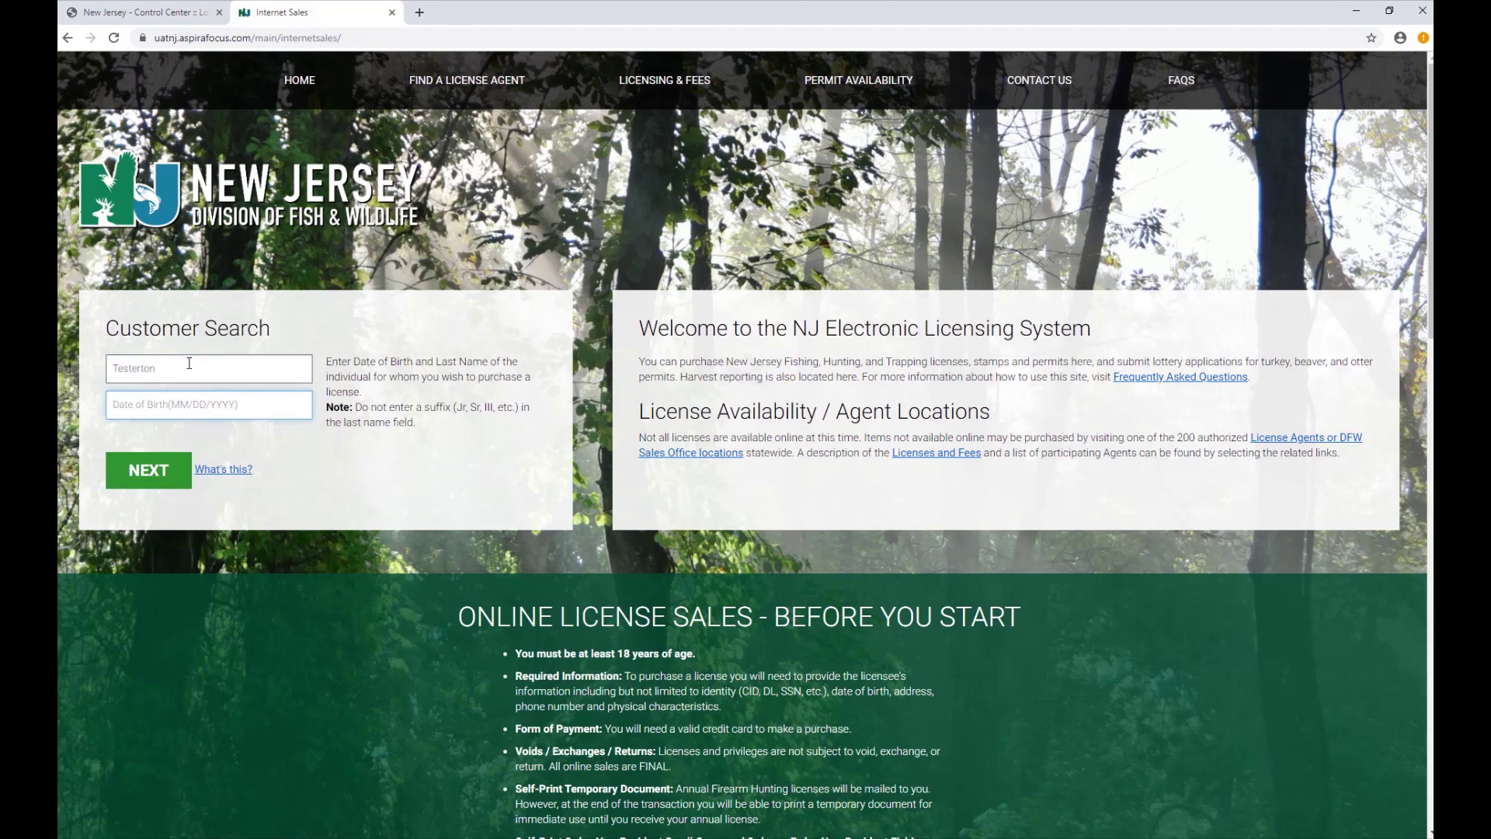
pyautogui.write('1/1/1980')
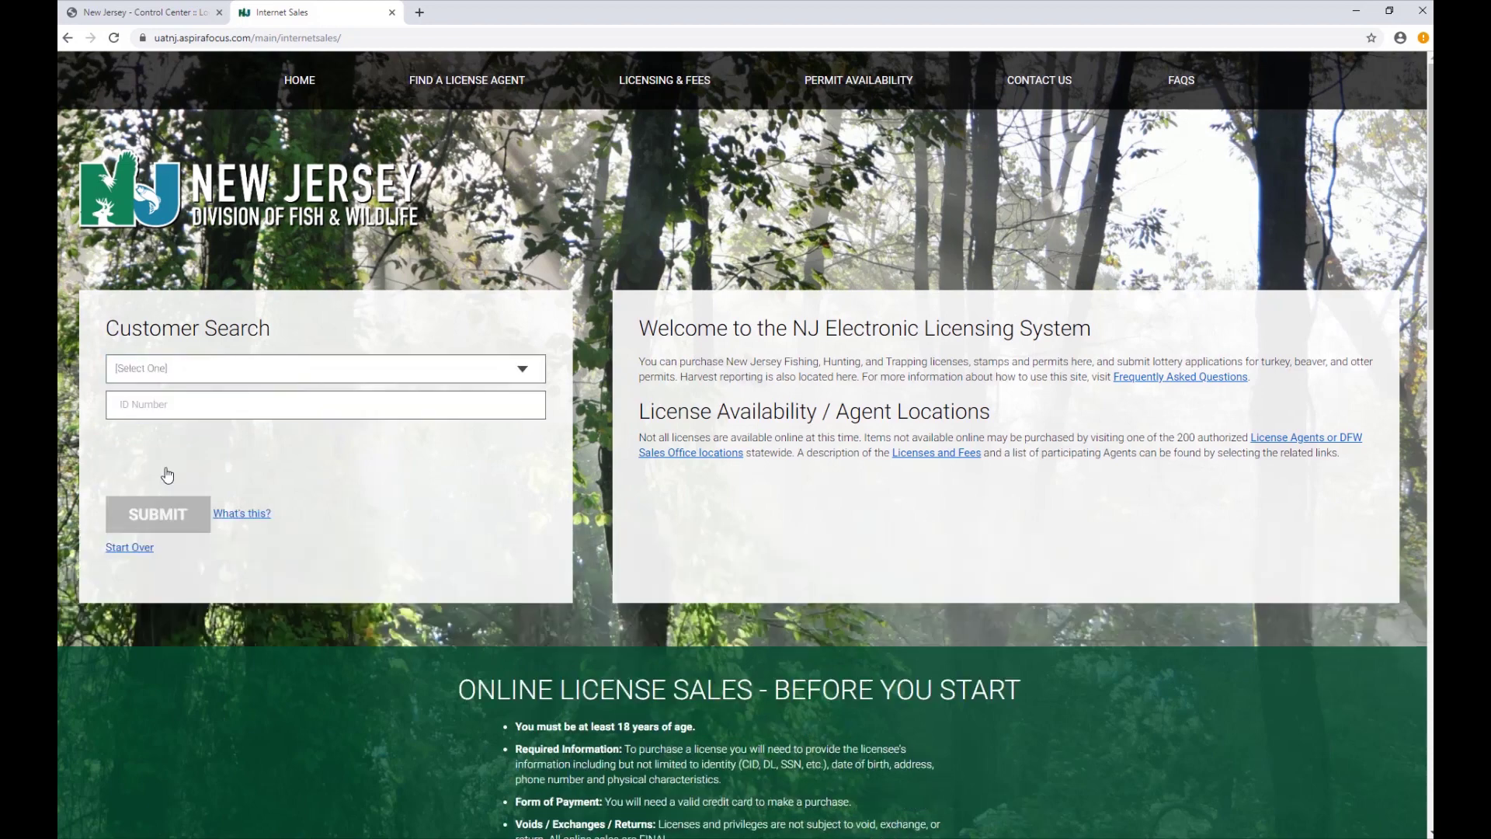
pyautogui.click(166, 474)
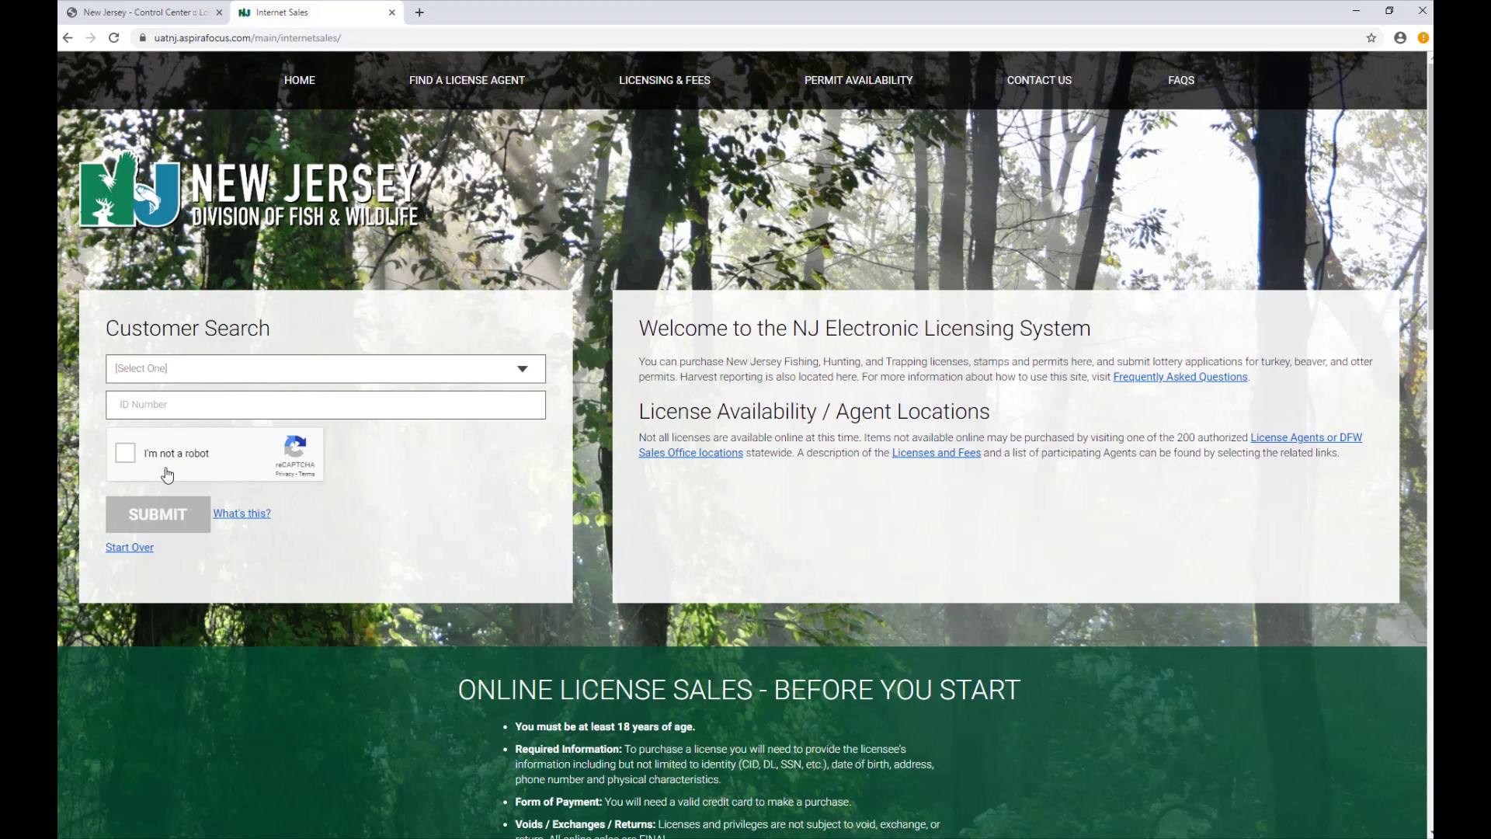
# Identify the licensee by CID number, pass the reCAPTCHA check, and submit the lookup.
pyautogui.click(526, 371)
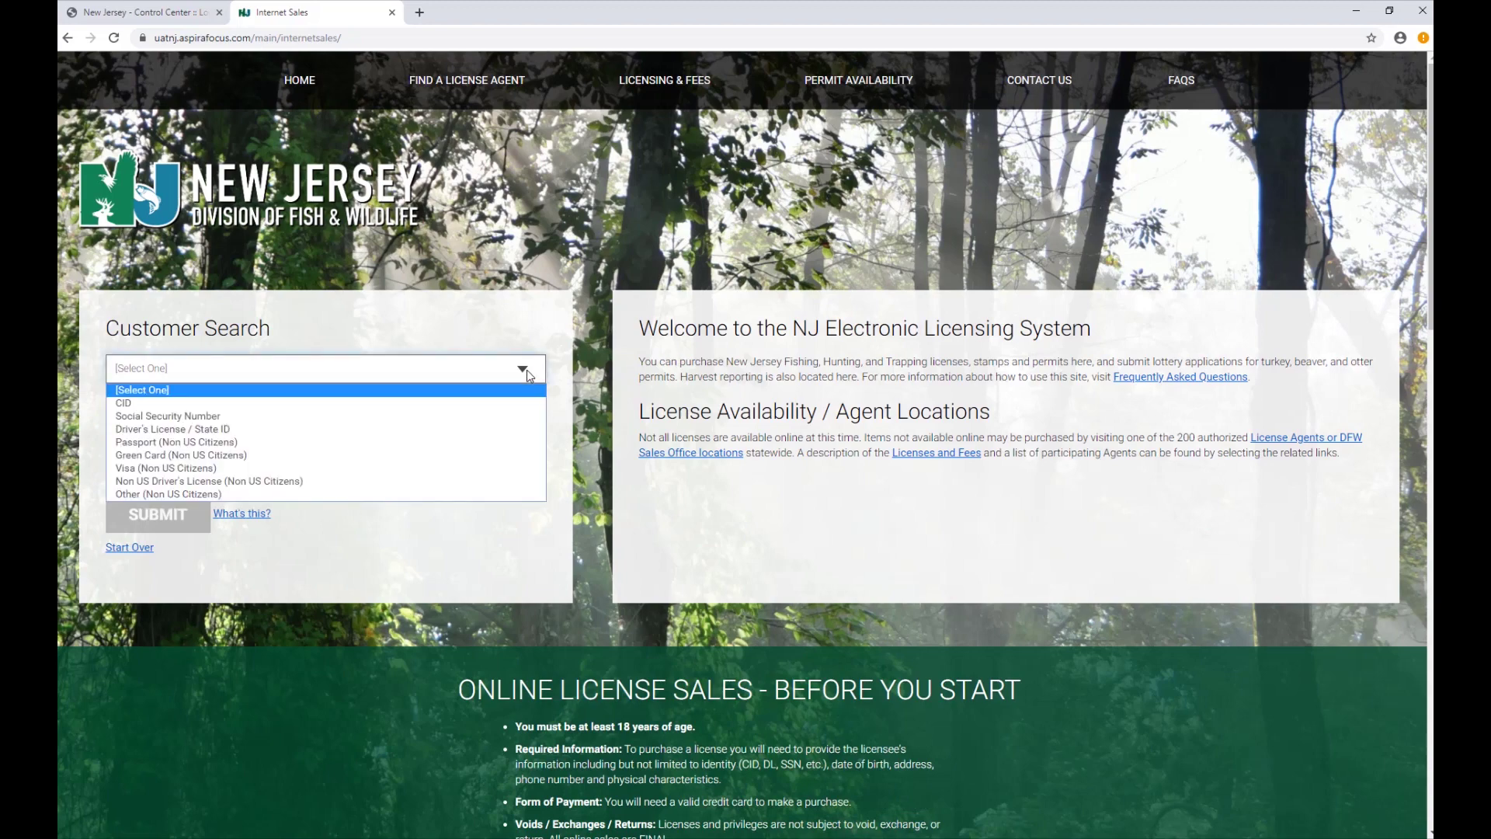
pyautogui.click(500, 404)
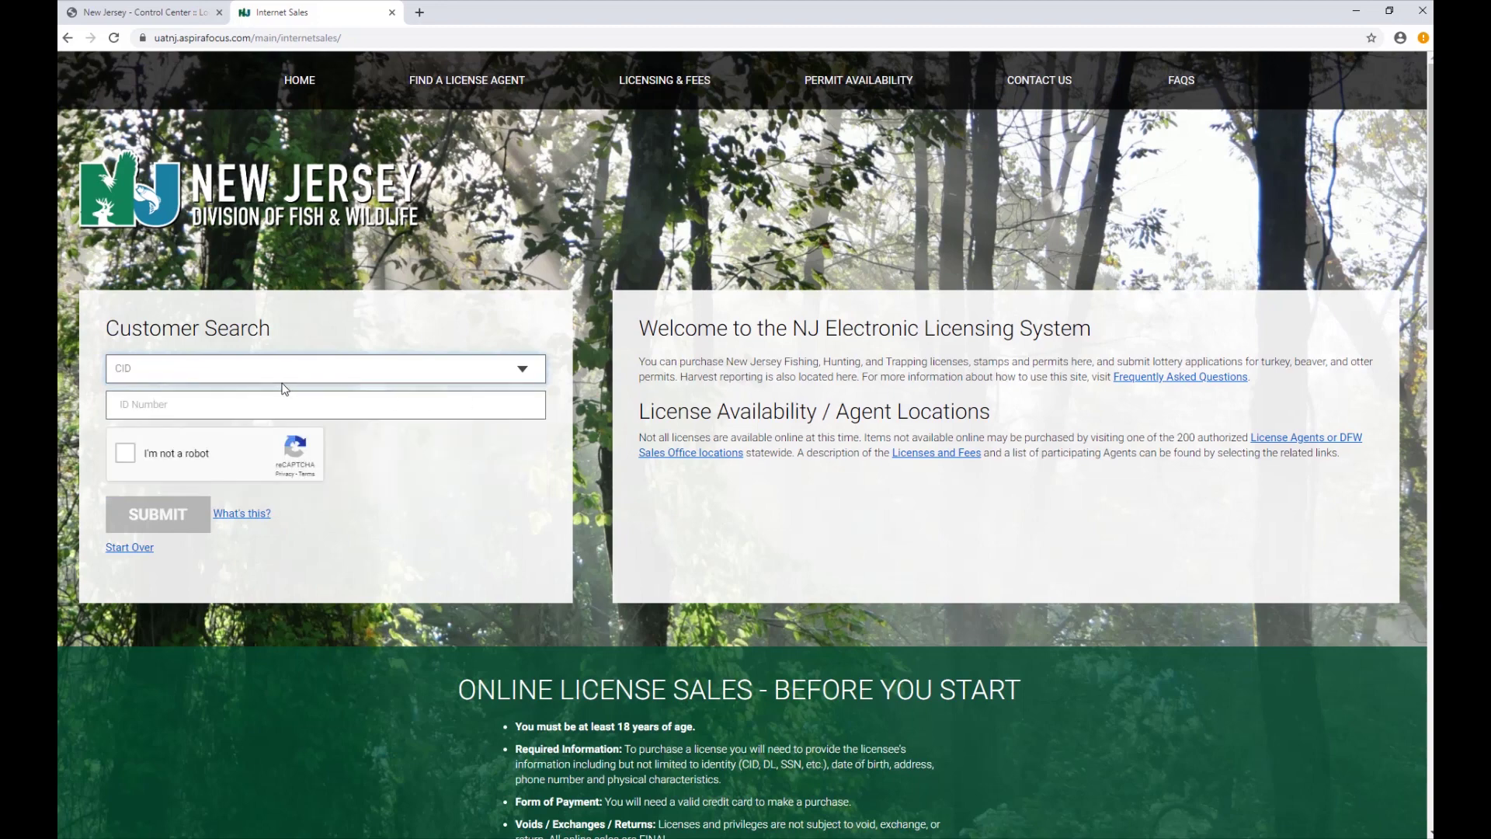
pyautogui.click(202, 406)
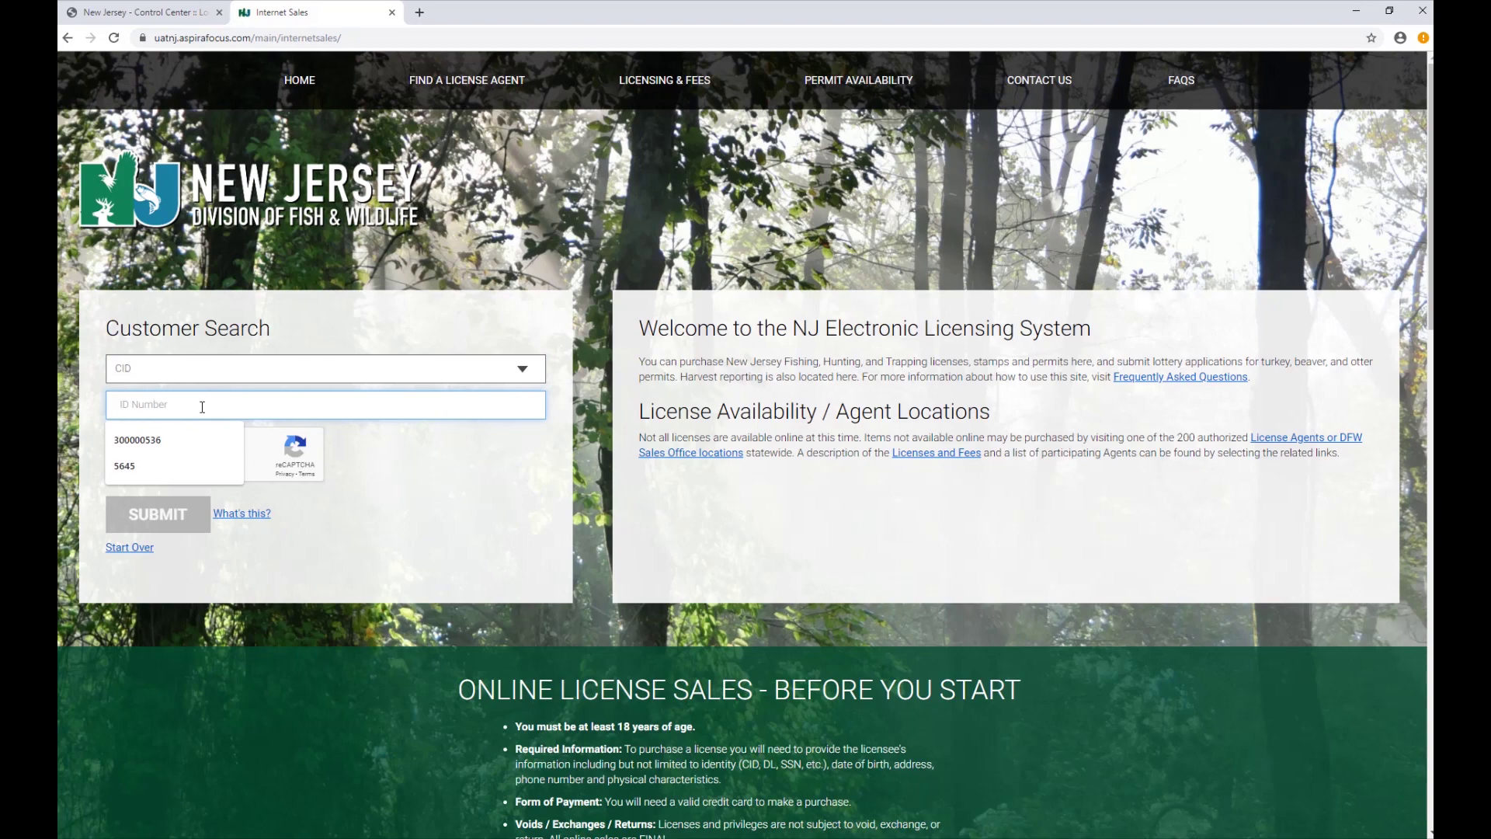
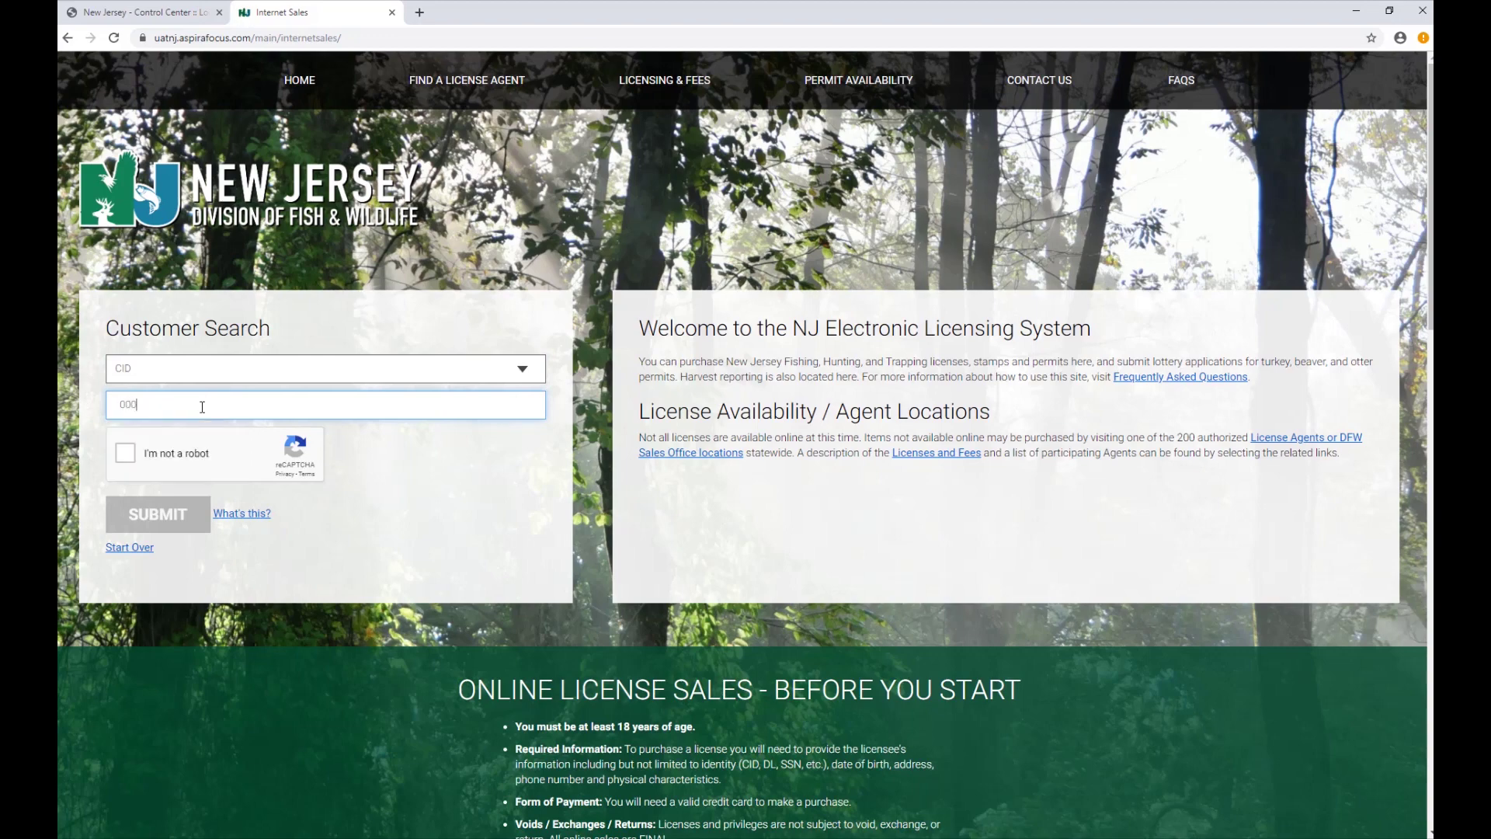
pyautogui.click(123, 455)
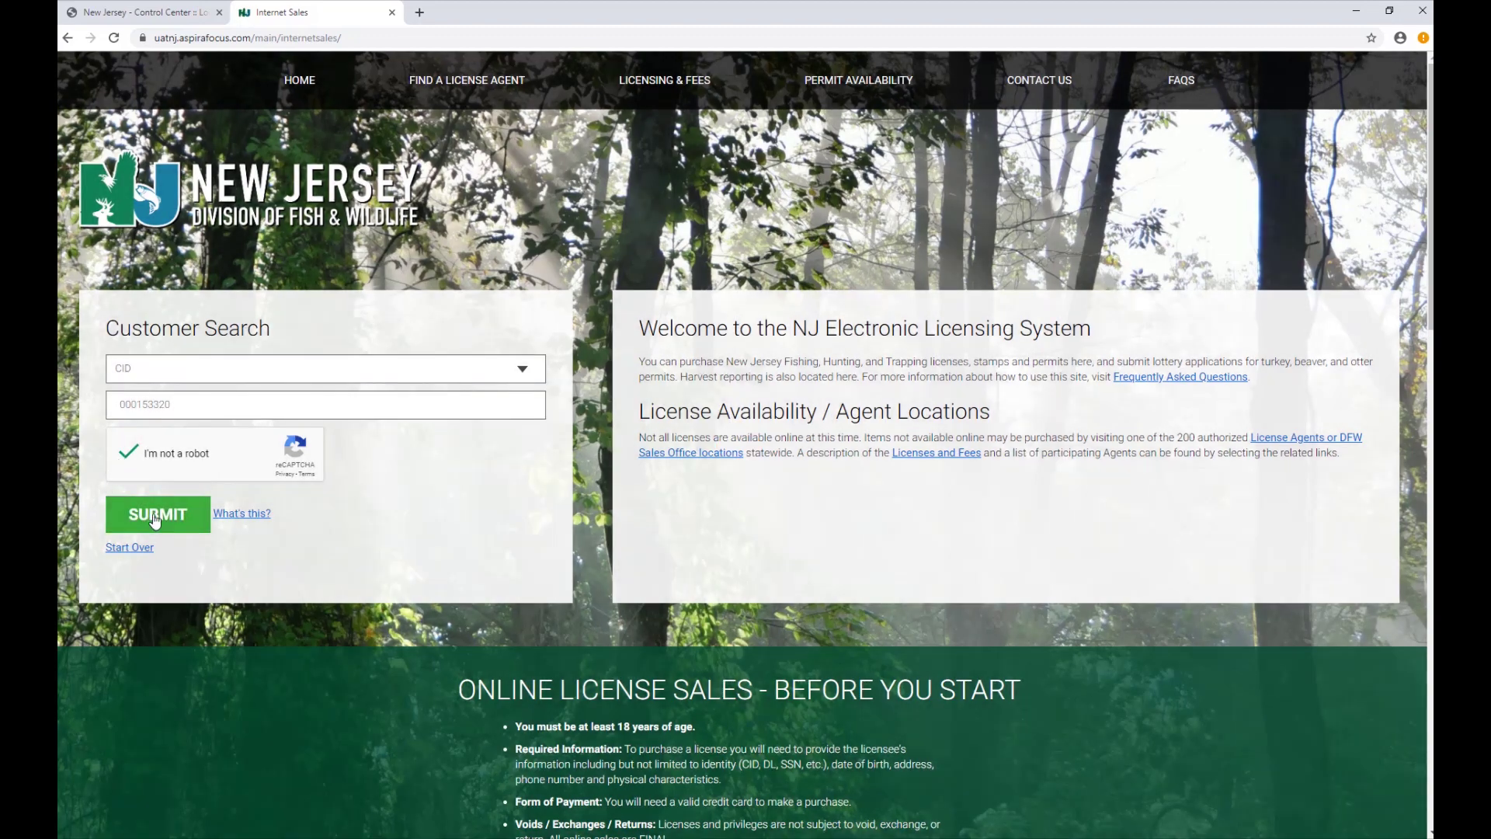
pyautogui.click(170, 518)
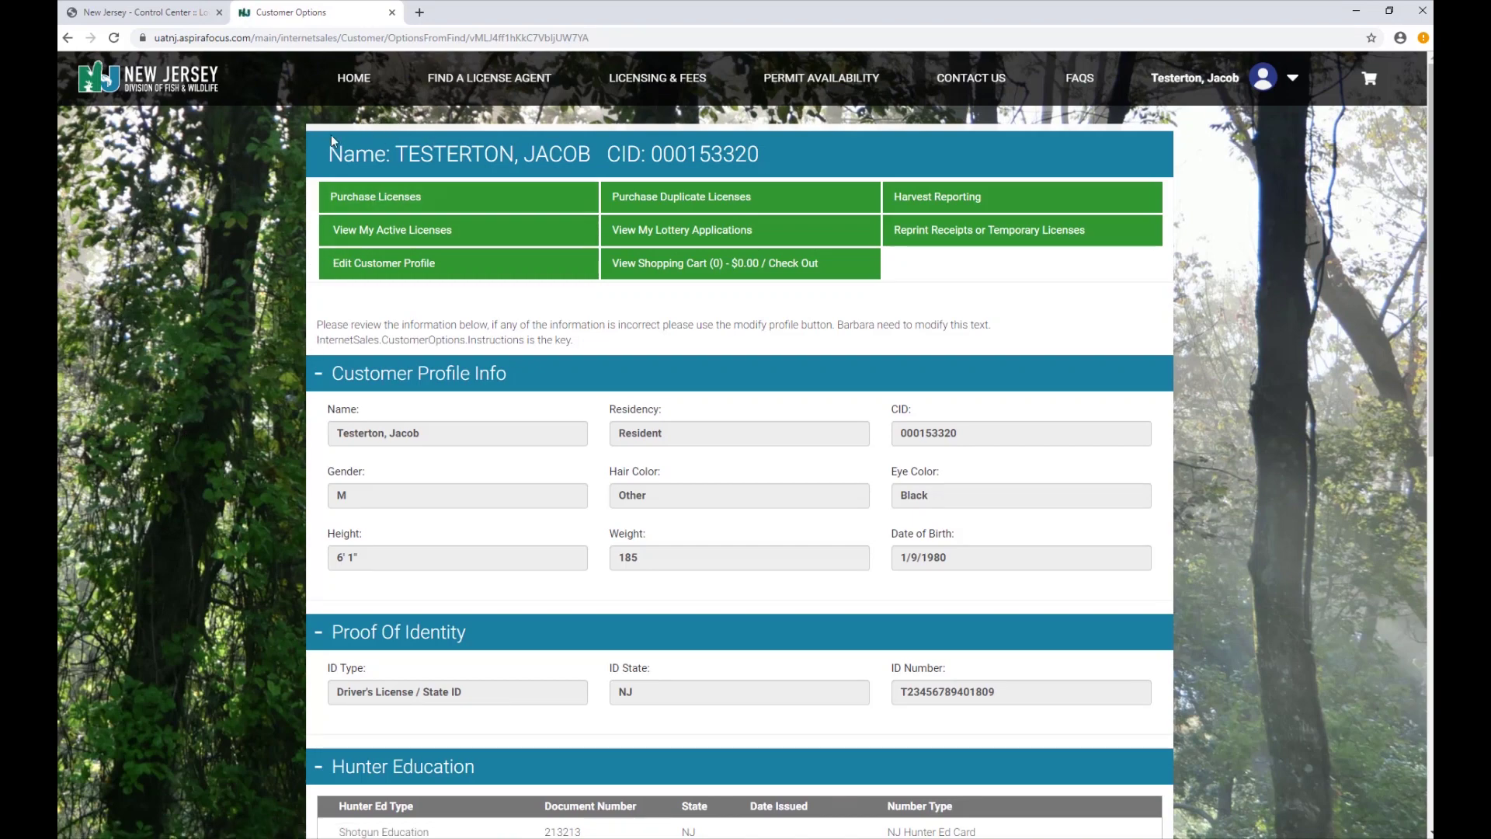
pyautogui.scroll(-4, 296, 367)
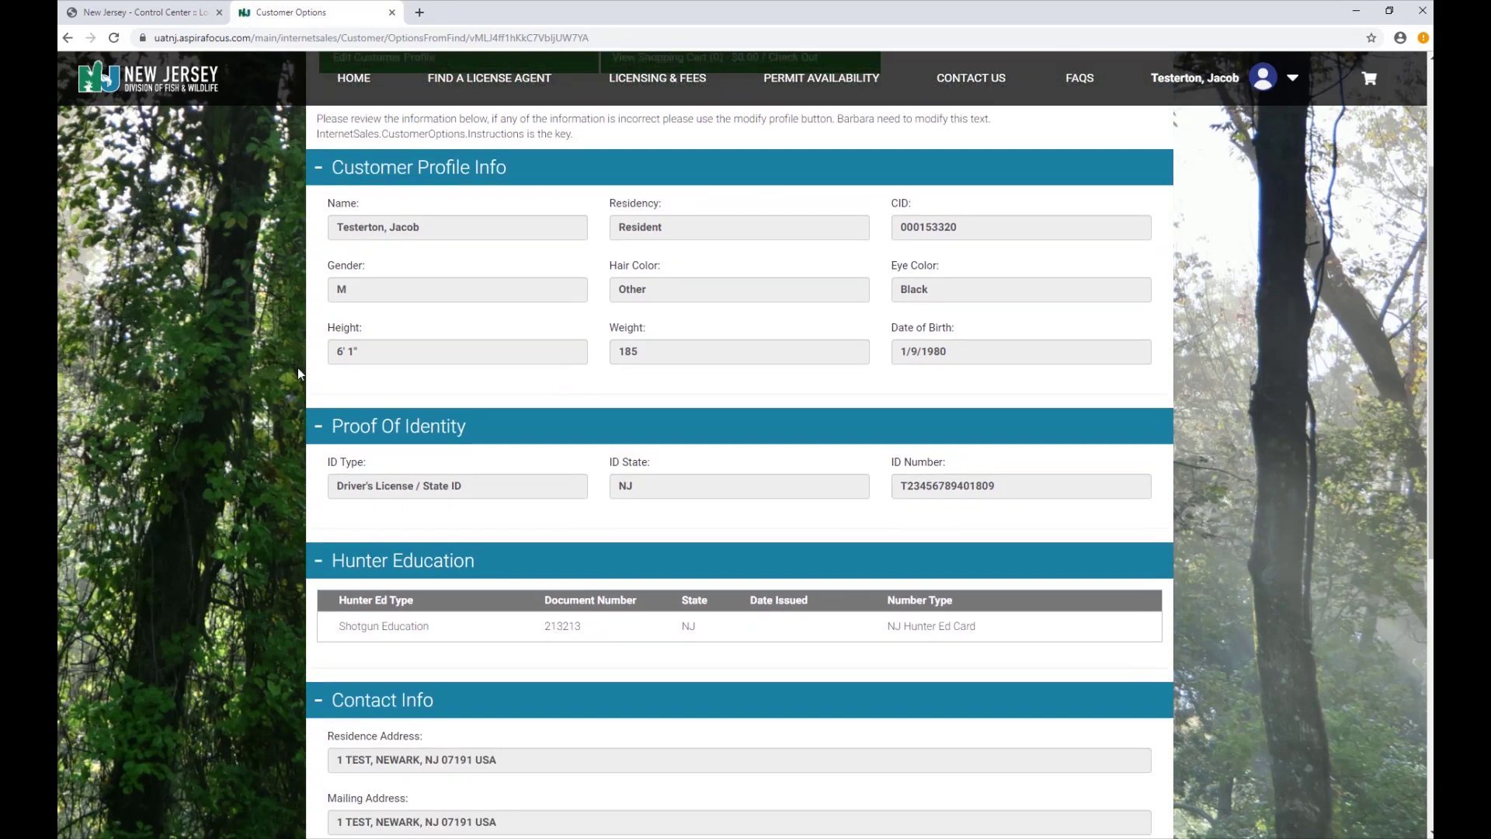
pyautogui.scroll(-3, 297, 370)
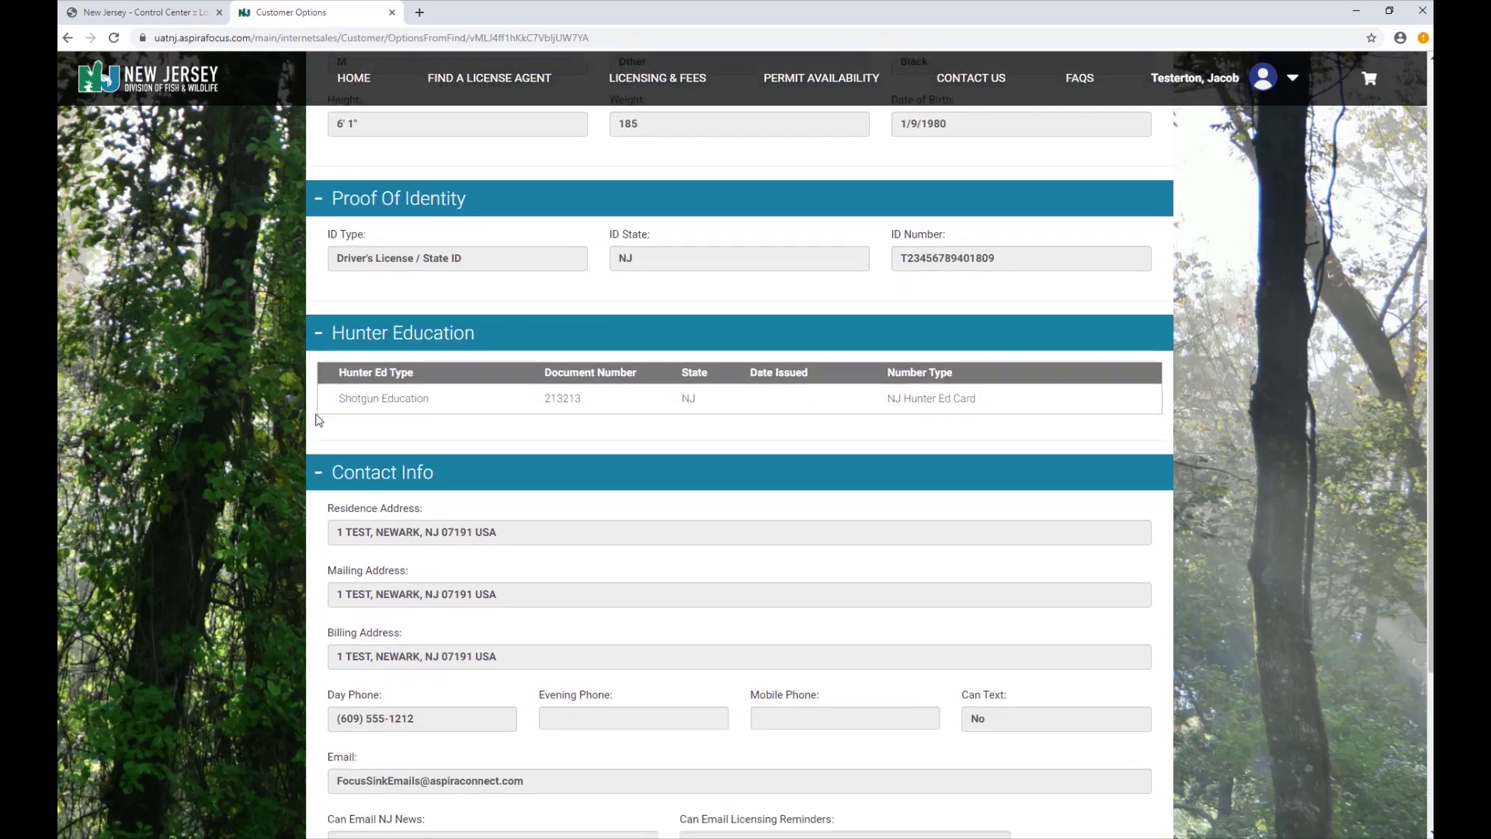
pyautogui.scroll(-3, 328, 435)
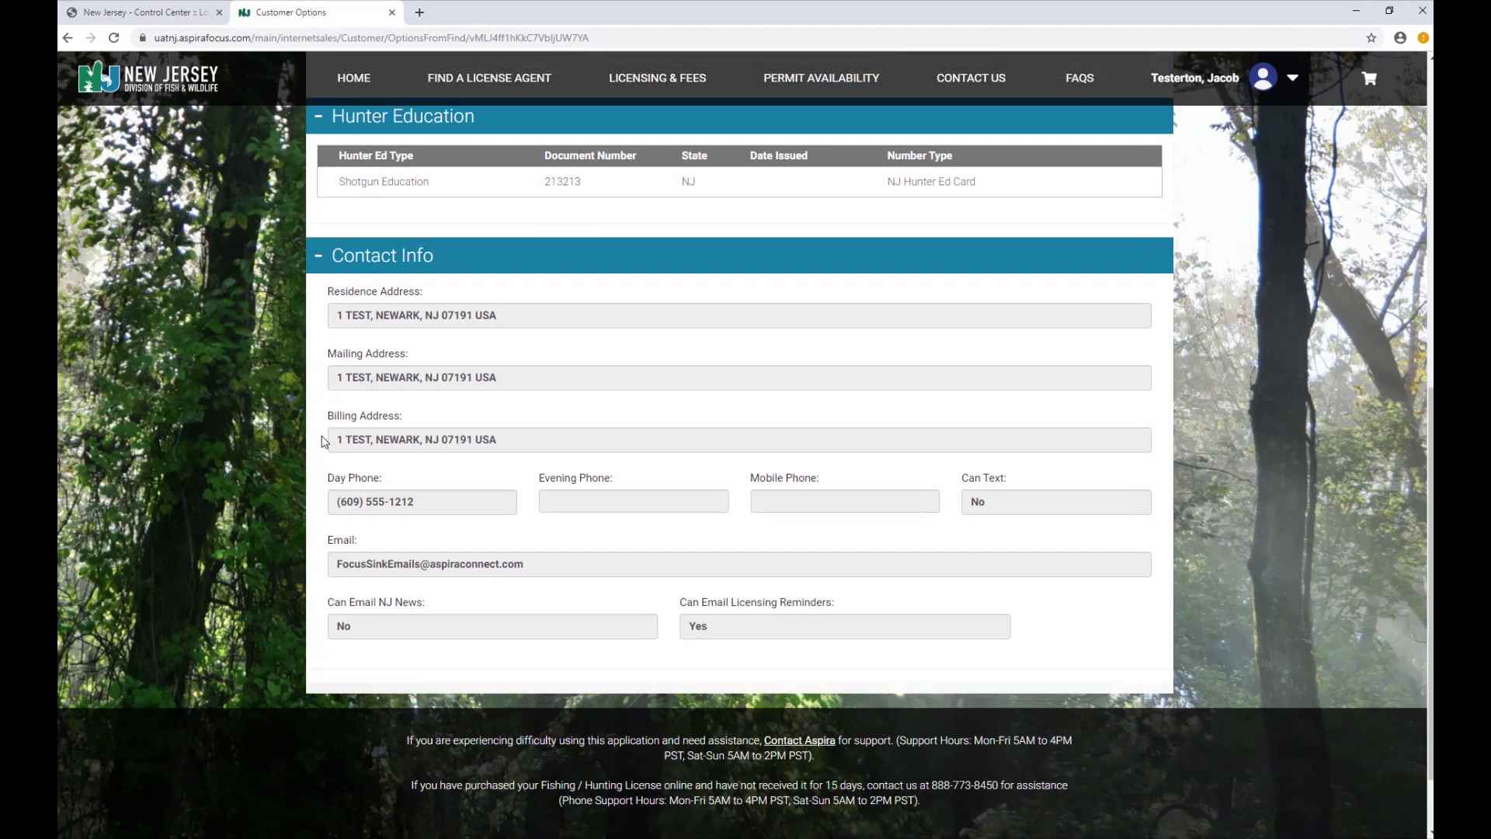
pyautogui.scroll(-2, 325, 442)
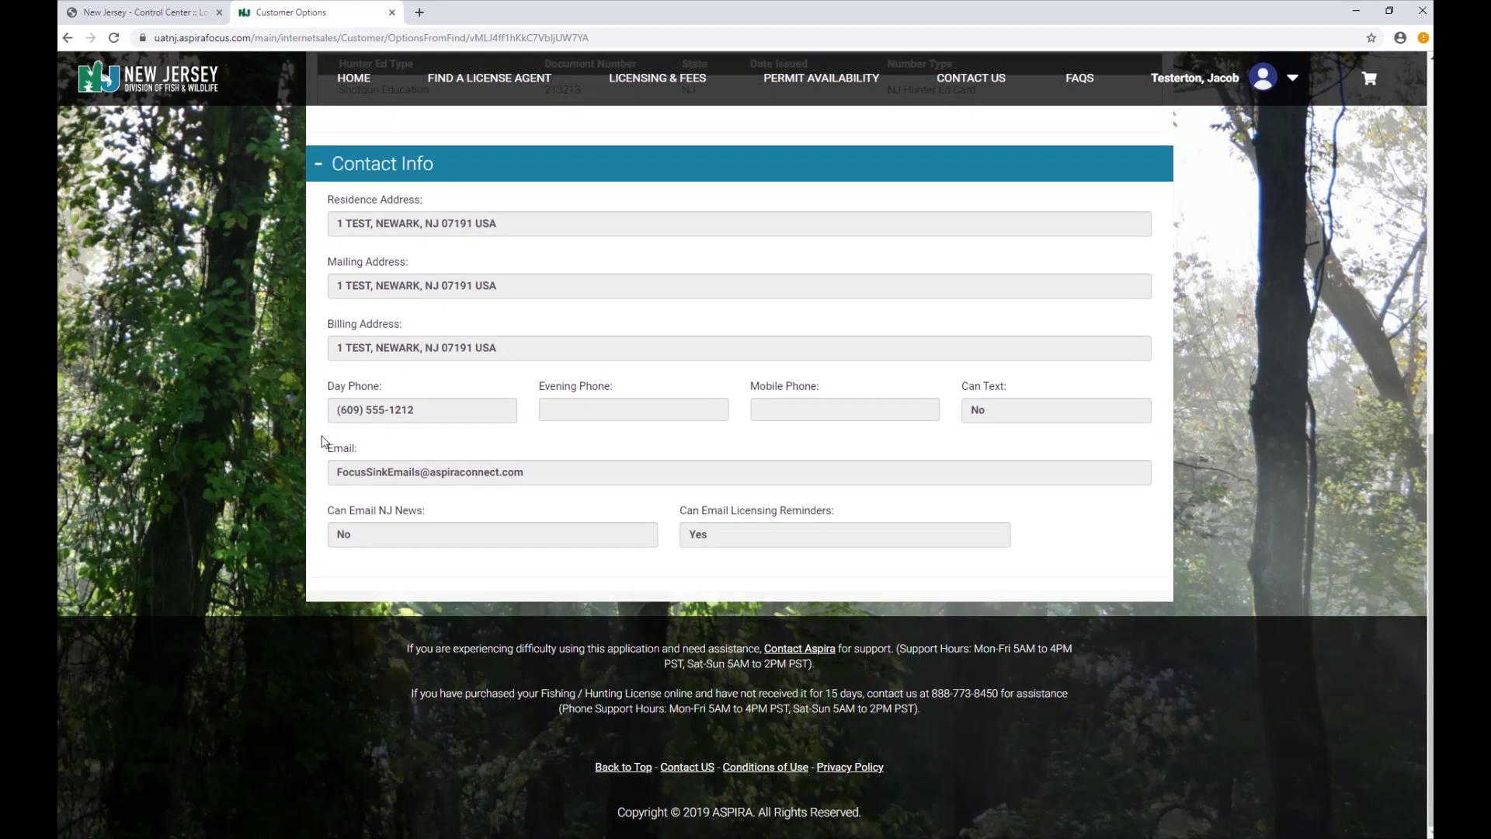
pyautogui.scroll(8, 324, 441)
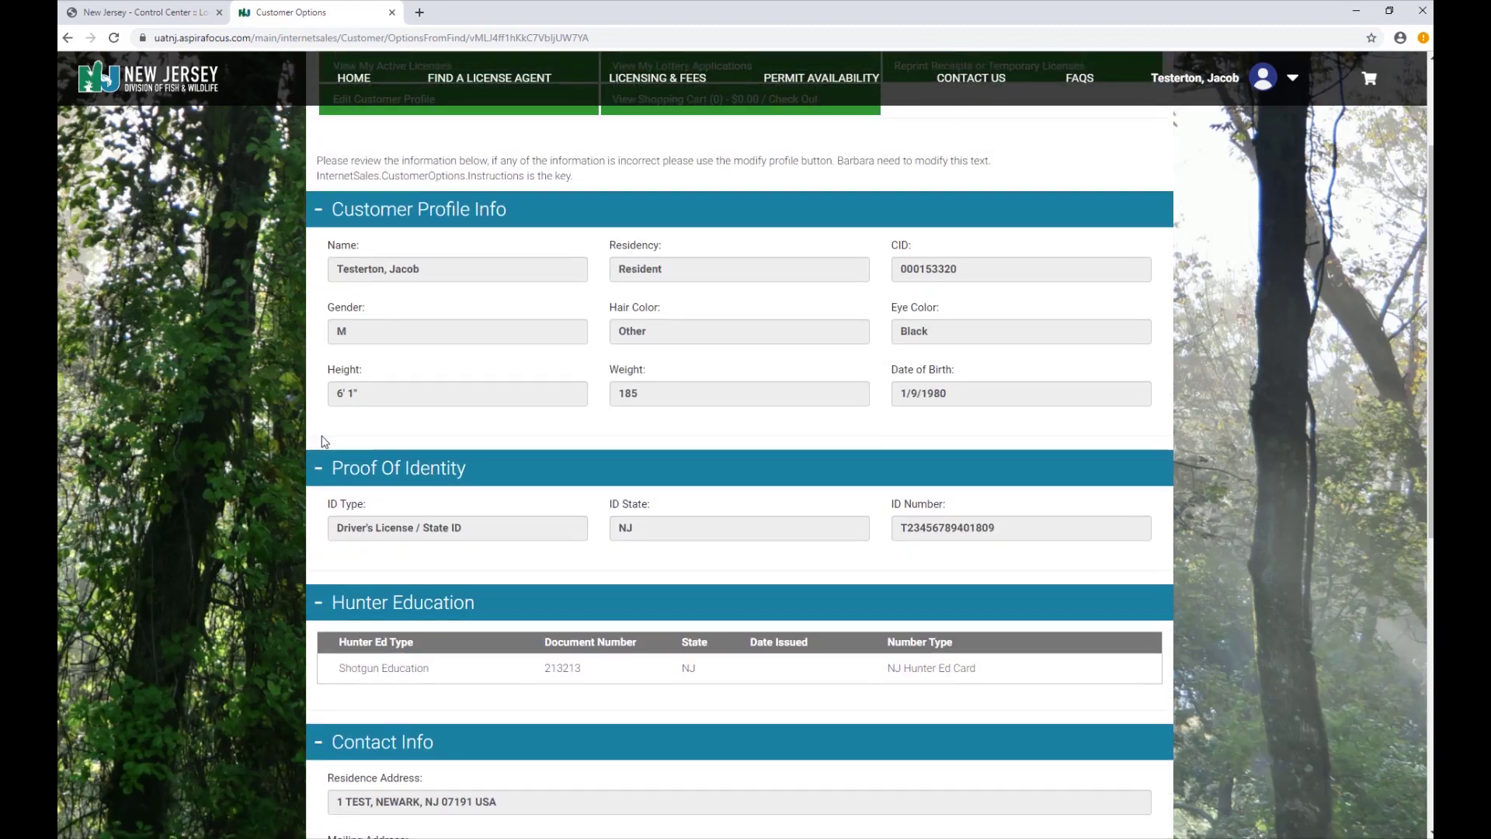
pyautogui.scroll(2, 324, 442)
pyautogui.click(402, 261)
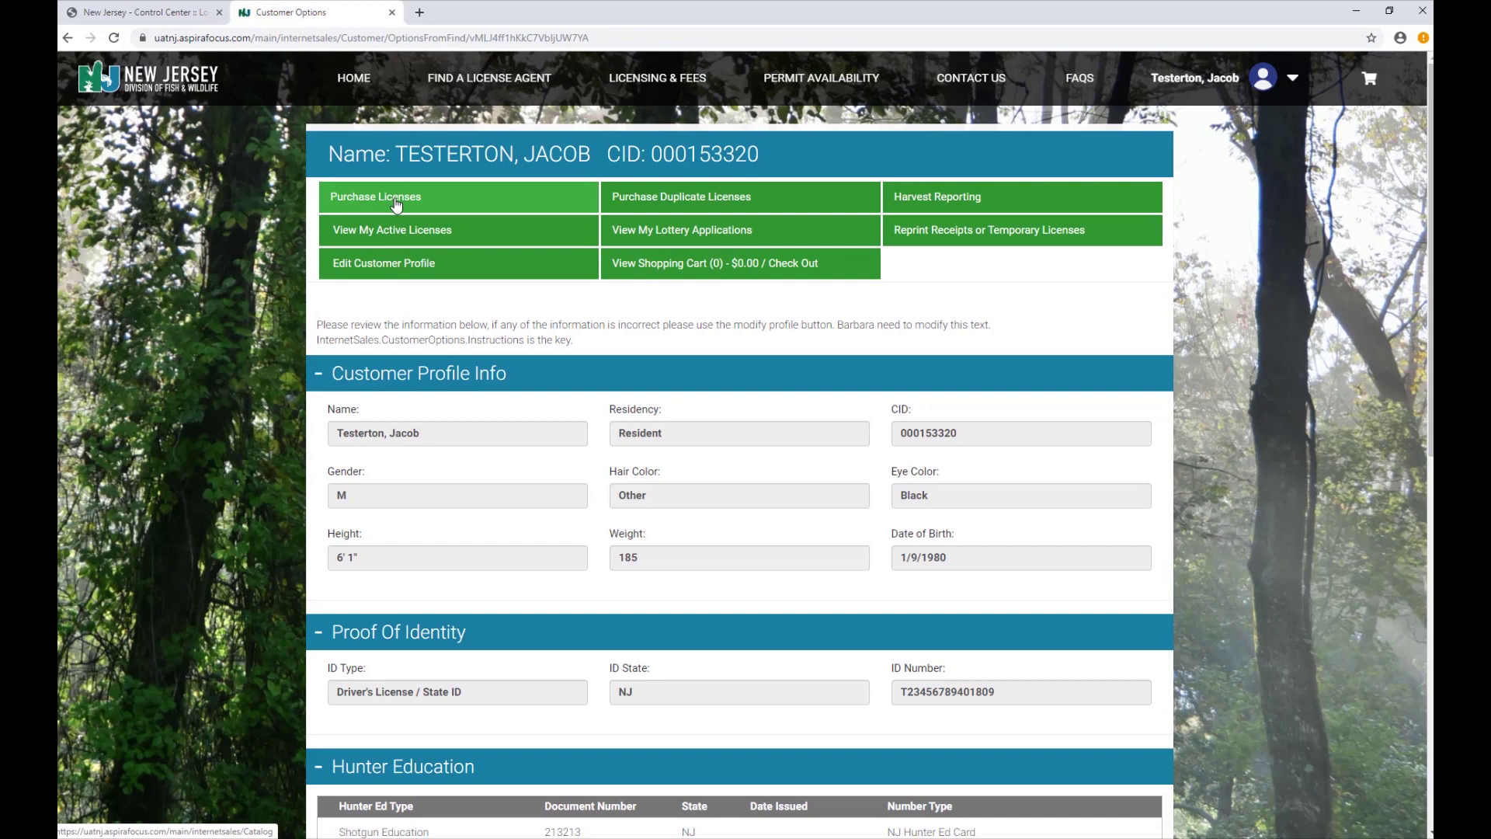
# Open the Item Catalog of licenses from the customer profile.
pyautogui.click(396, 203)
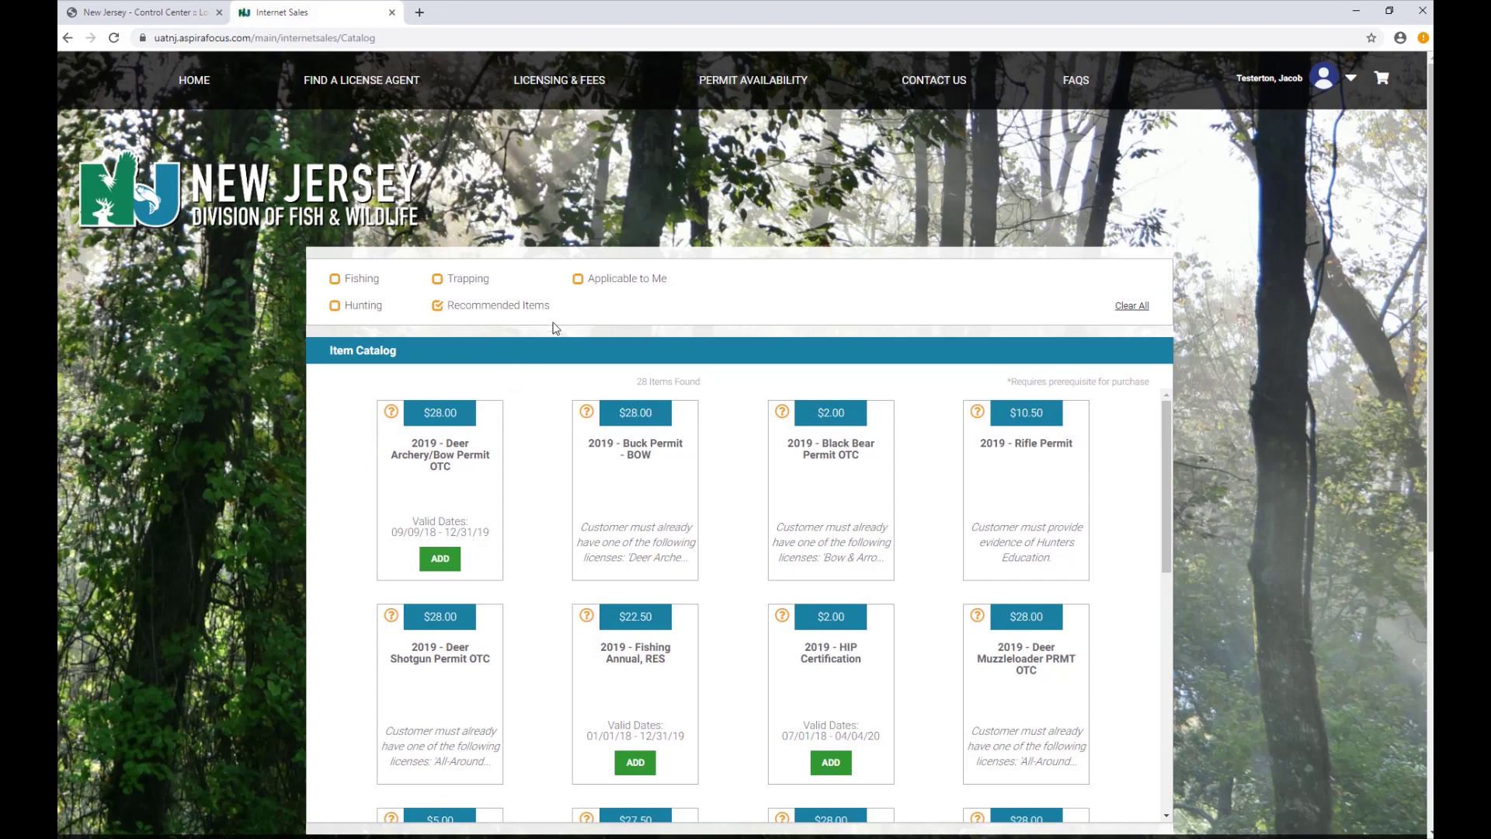
pyautogui.click(579, 280)
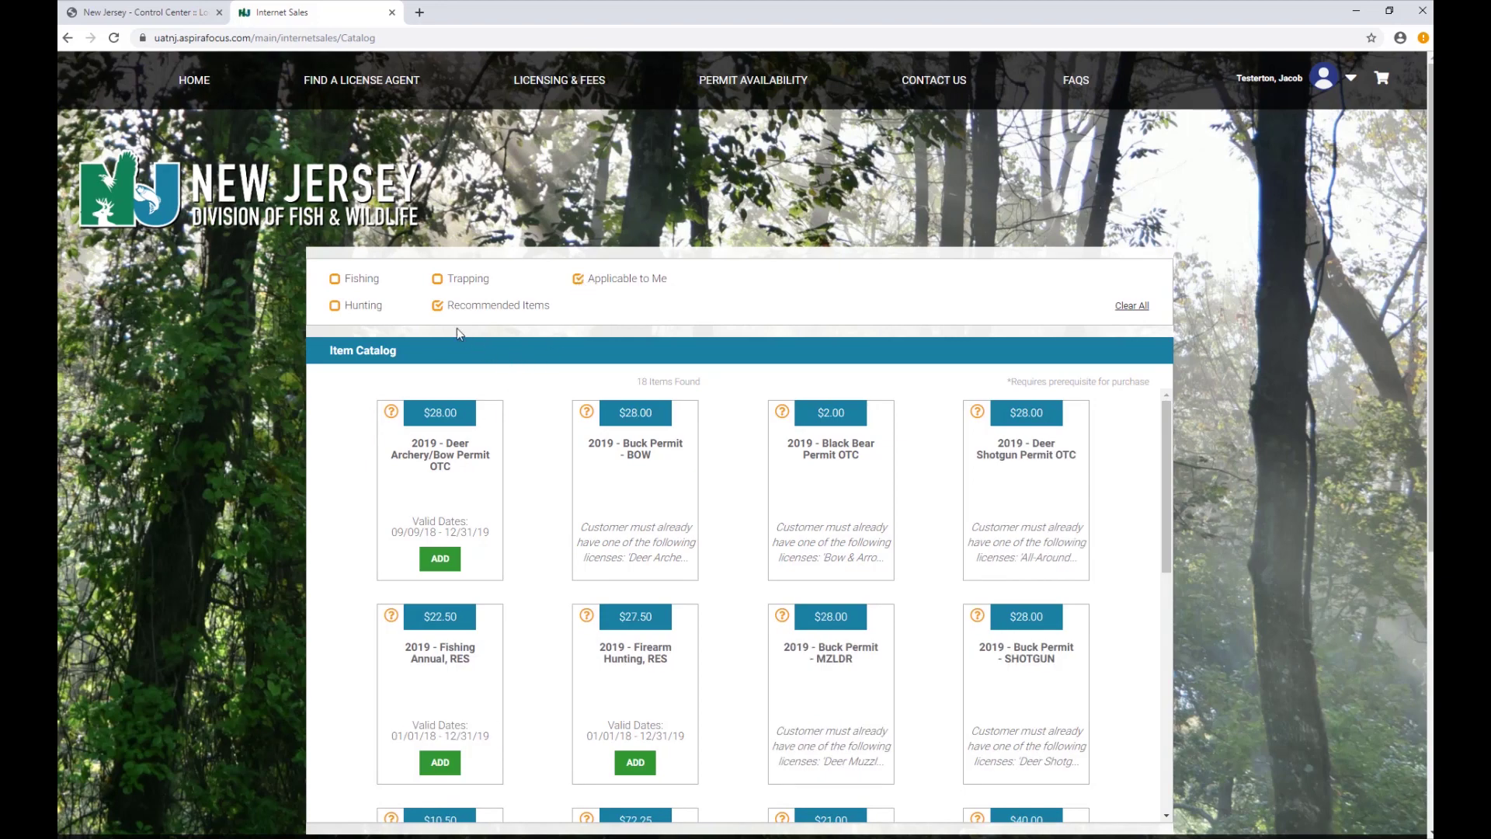
pyautogui.click(439, 307)
pyautogui.click(438, 279)
pyautogui.click(575, 285)
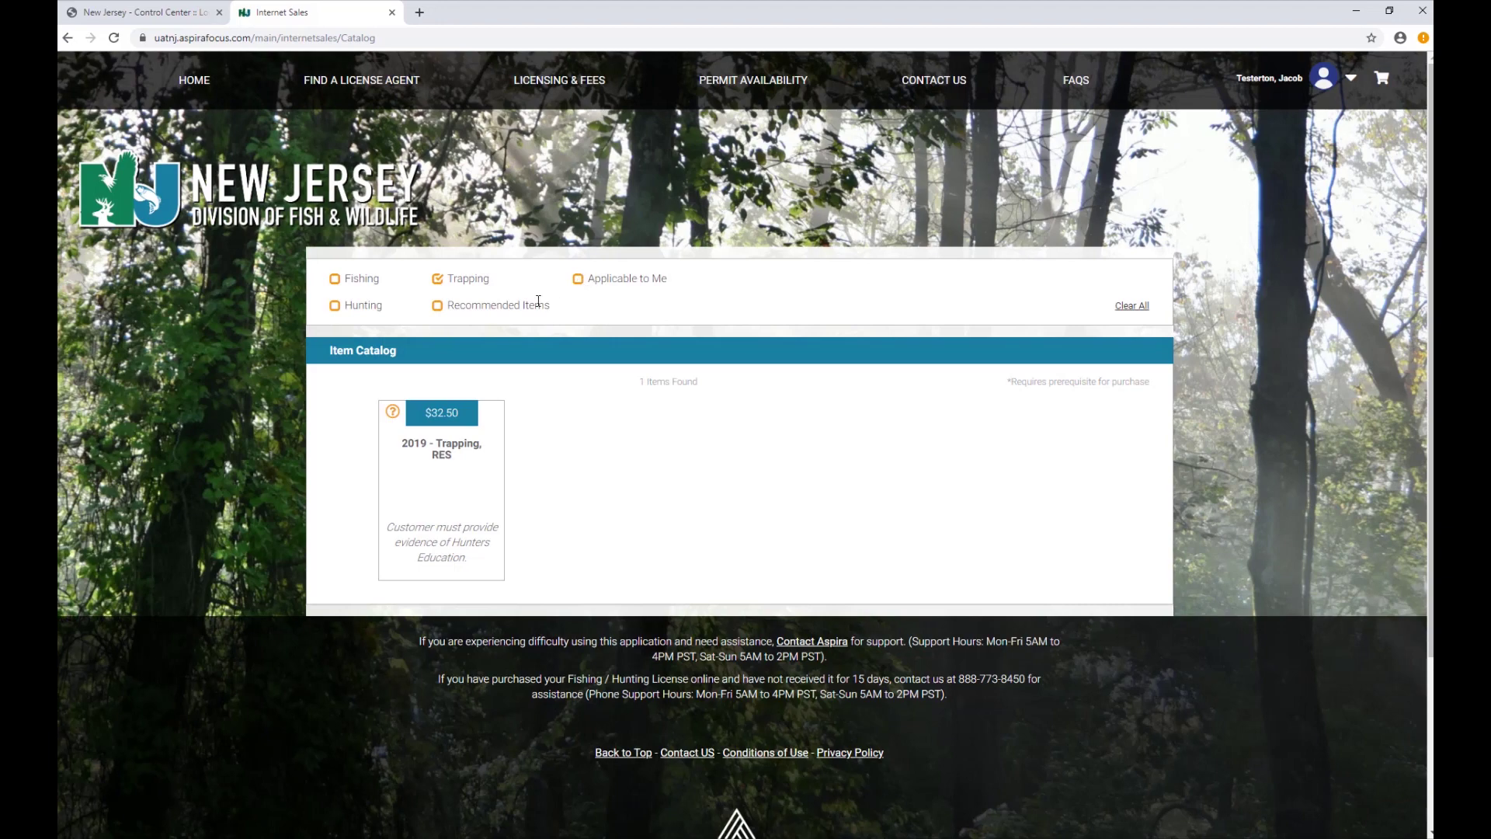
pyautogui.click(373, 310)
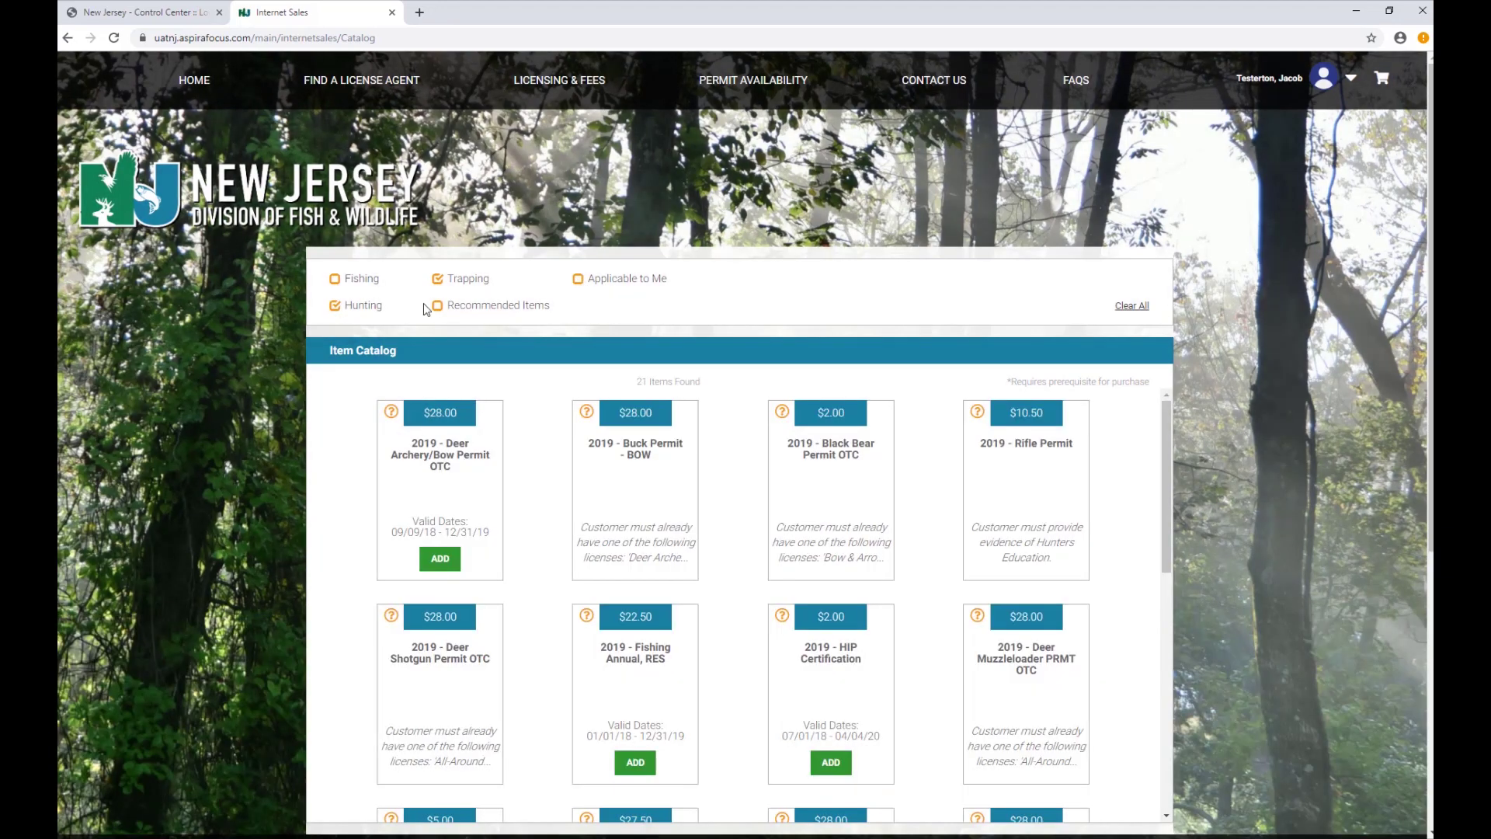
pyautogui.click(437, 306)
pyautogui.click(439, 281)
pyautogui.click(335, 307)
pyautogui.scroll(-1, 329, 466)
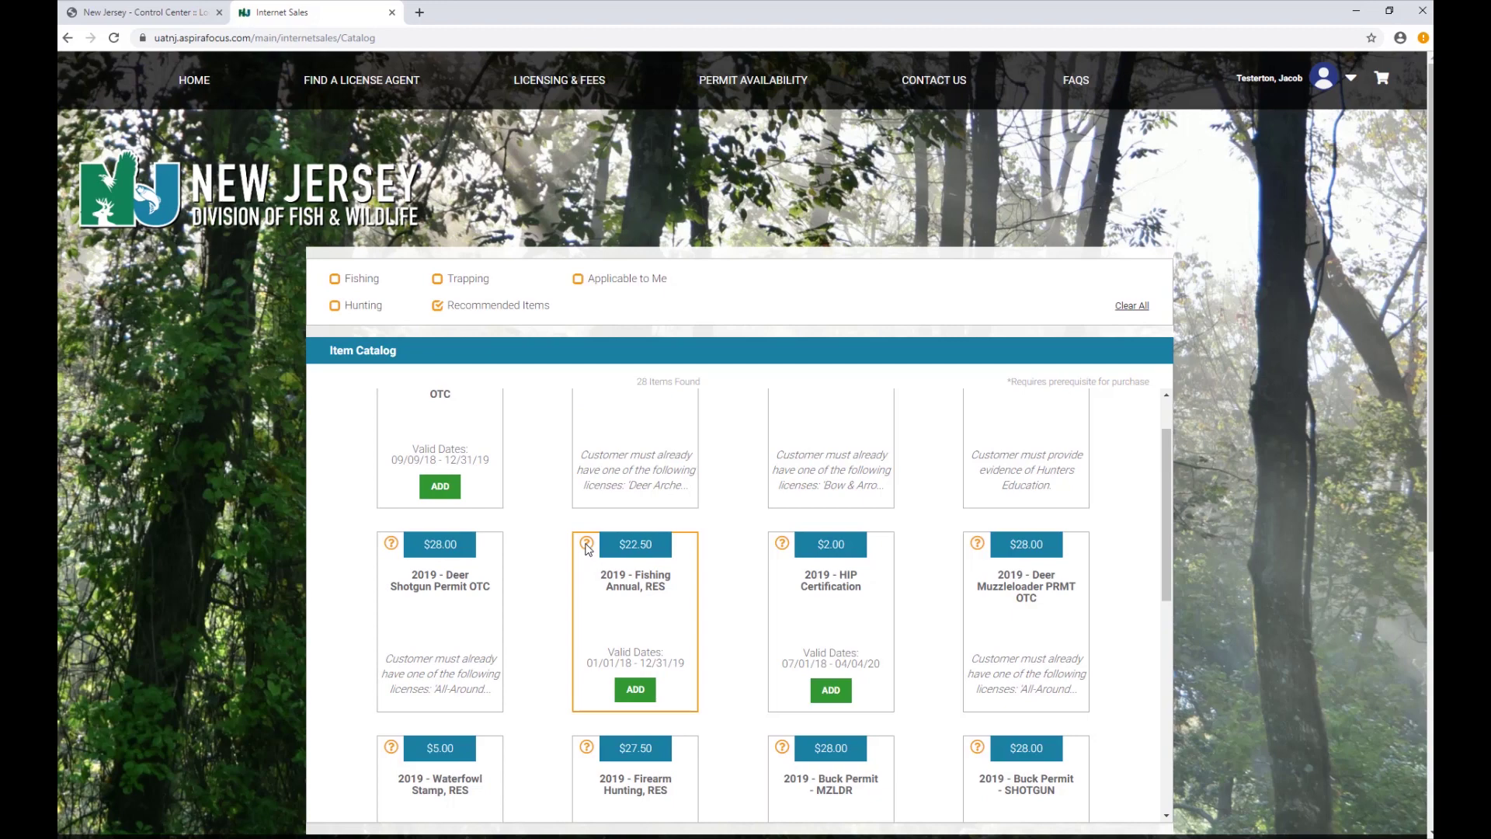
pyautogui.moveTo(587, 548)
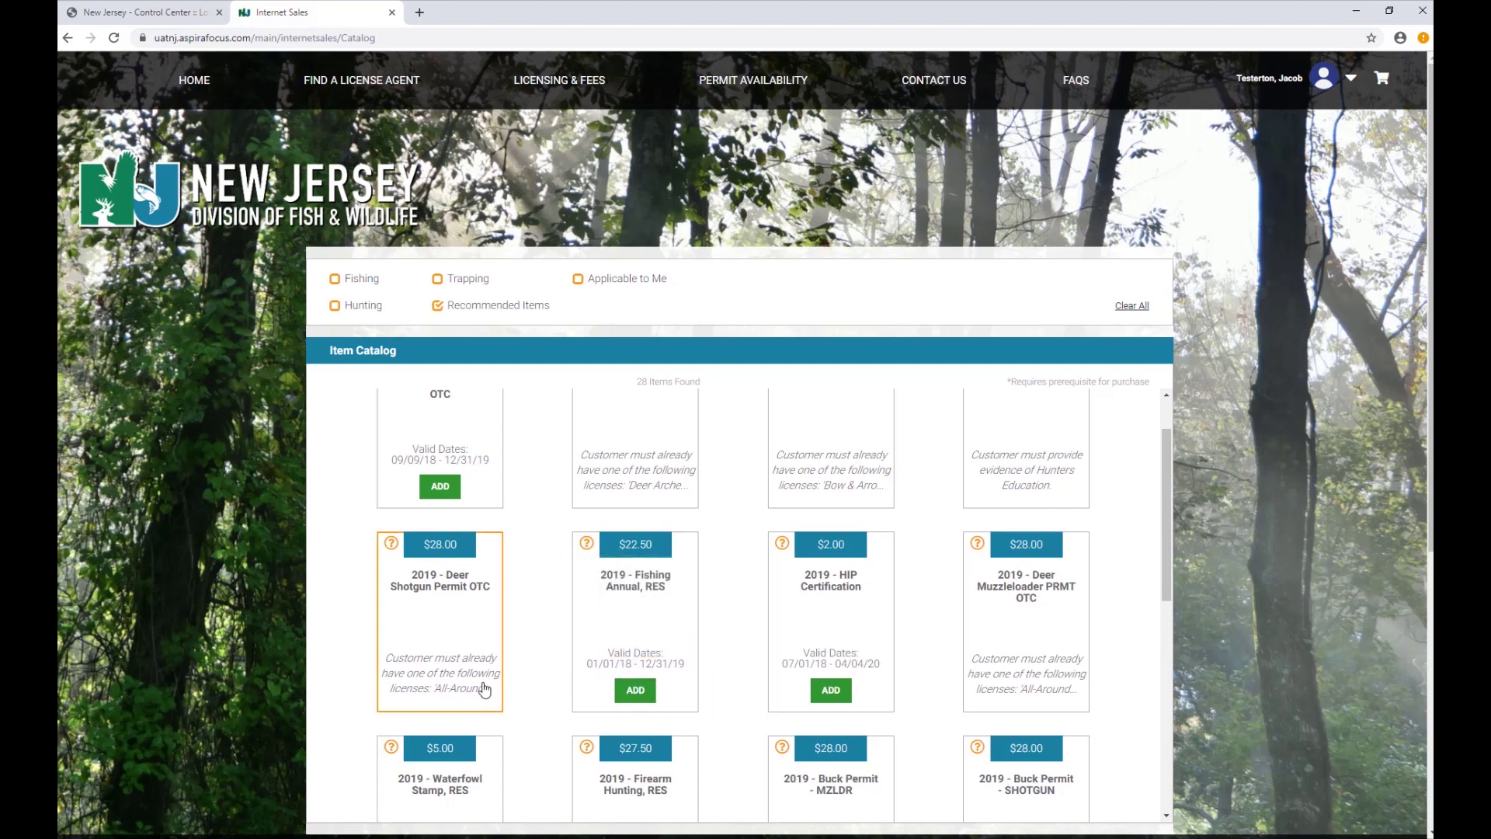
pyautogui.moveTo(479, 690)
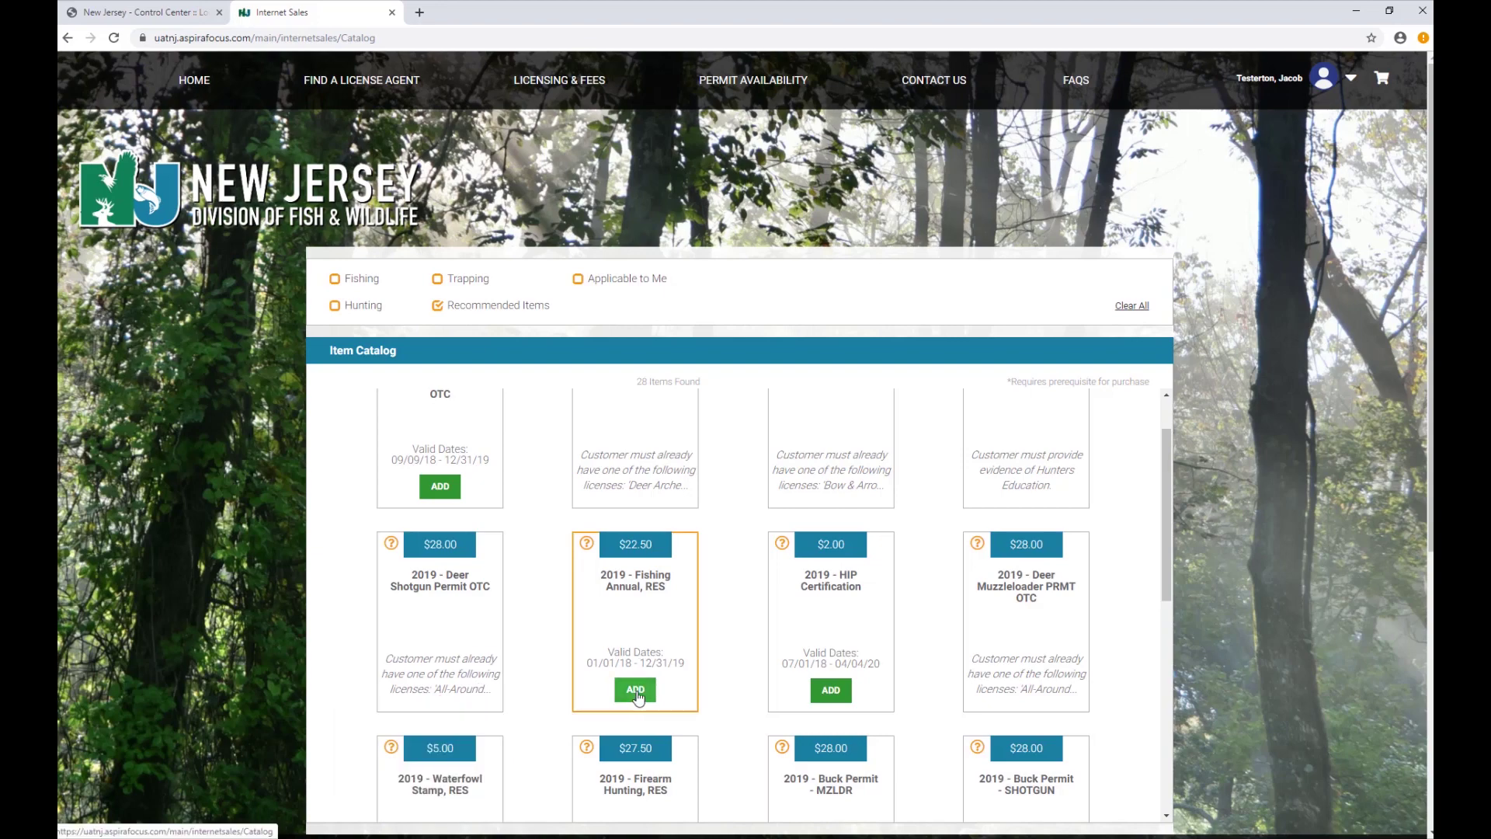
# Add the 2019 Fishing Annual, RES license with the Trout Stamp set to Yes to the cart.
pyautogui.click(636, 692)
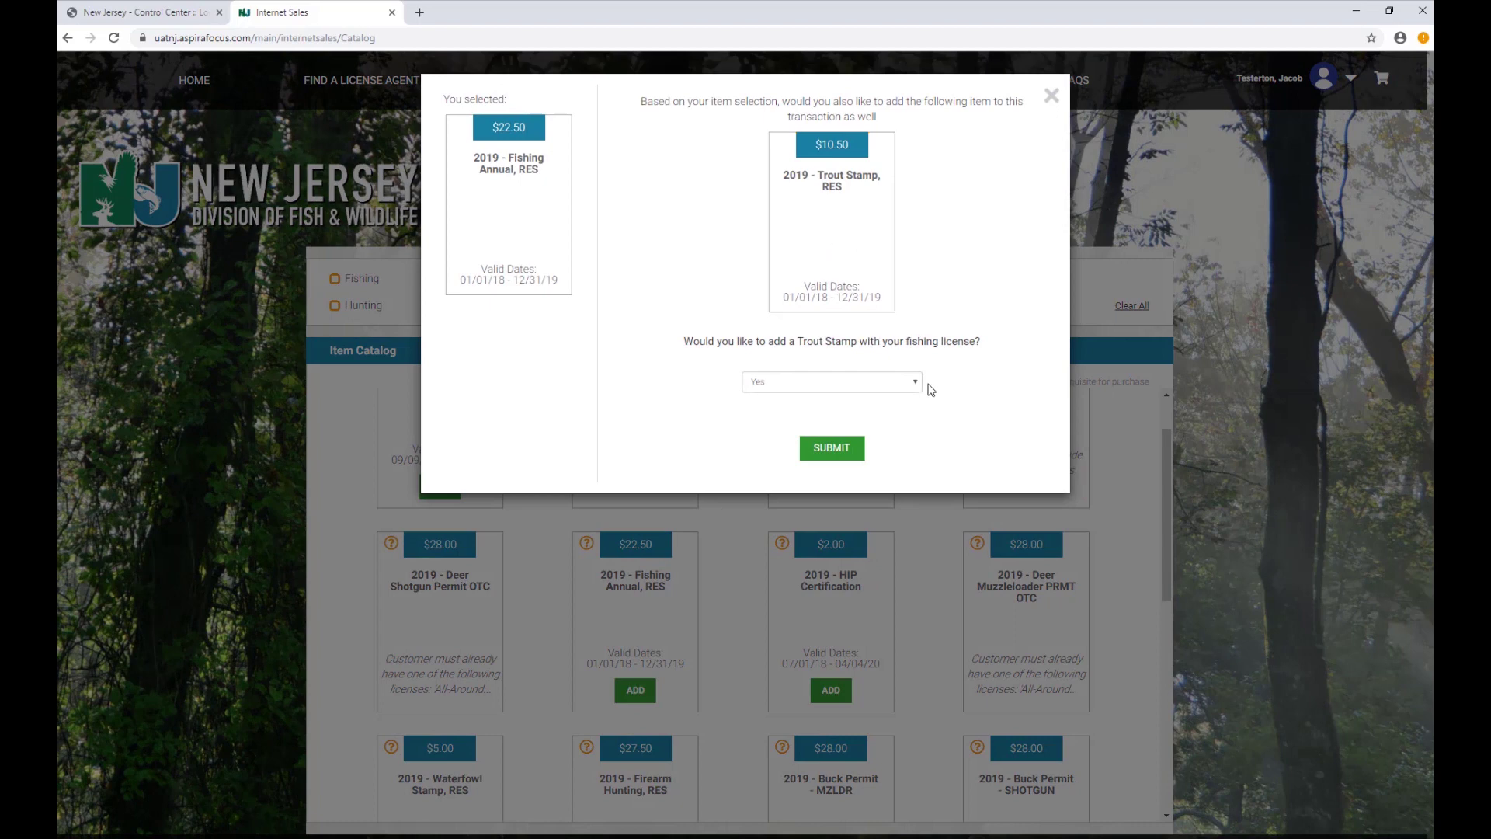
pyautogui.click(918, 383)
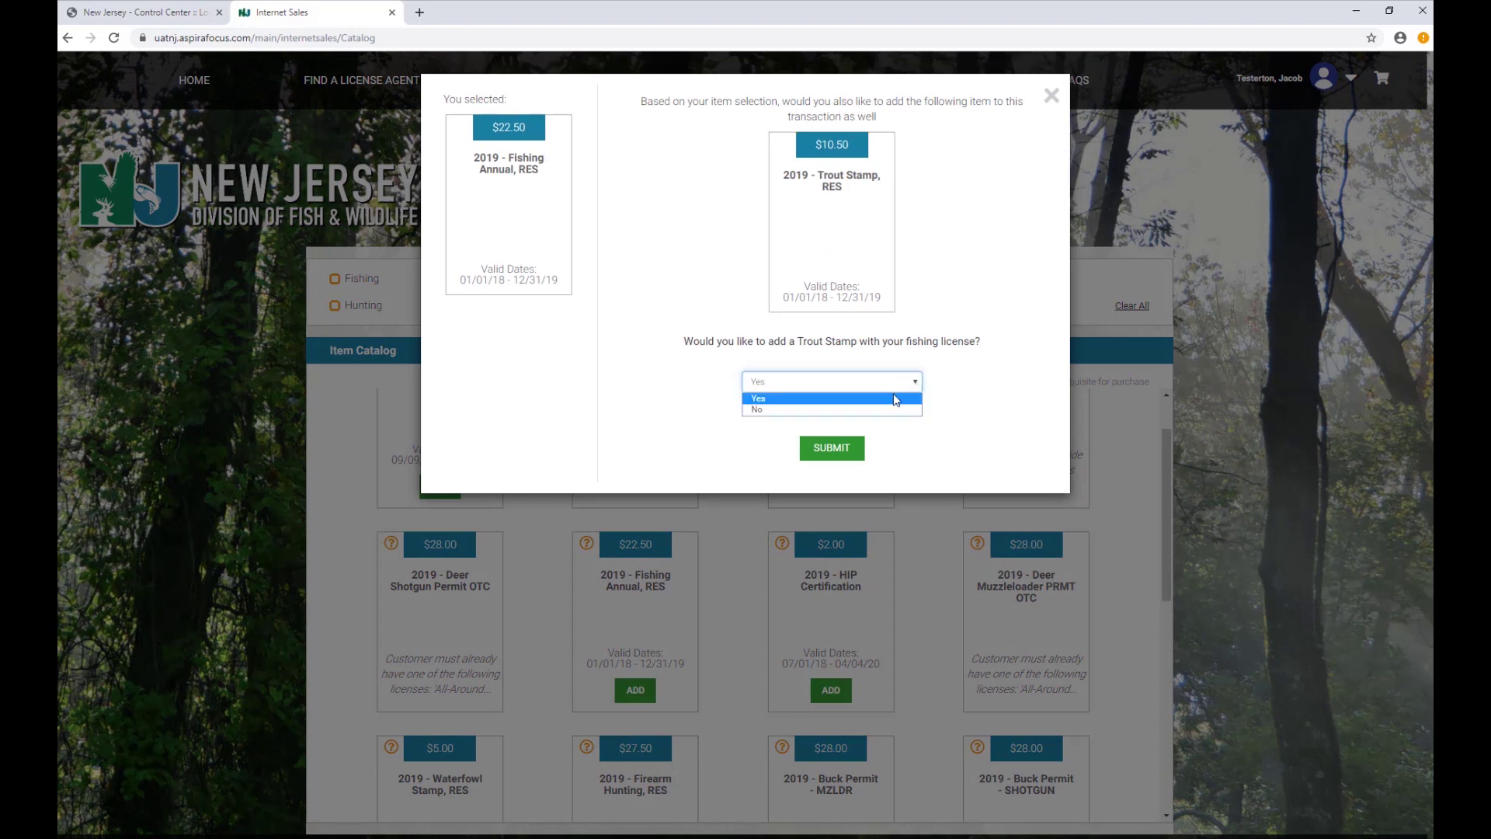
pyautogui.click(801, 400)
pyautogui.click(832, 448)
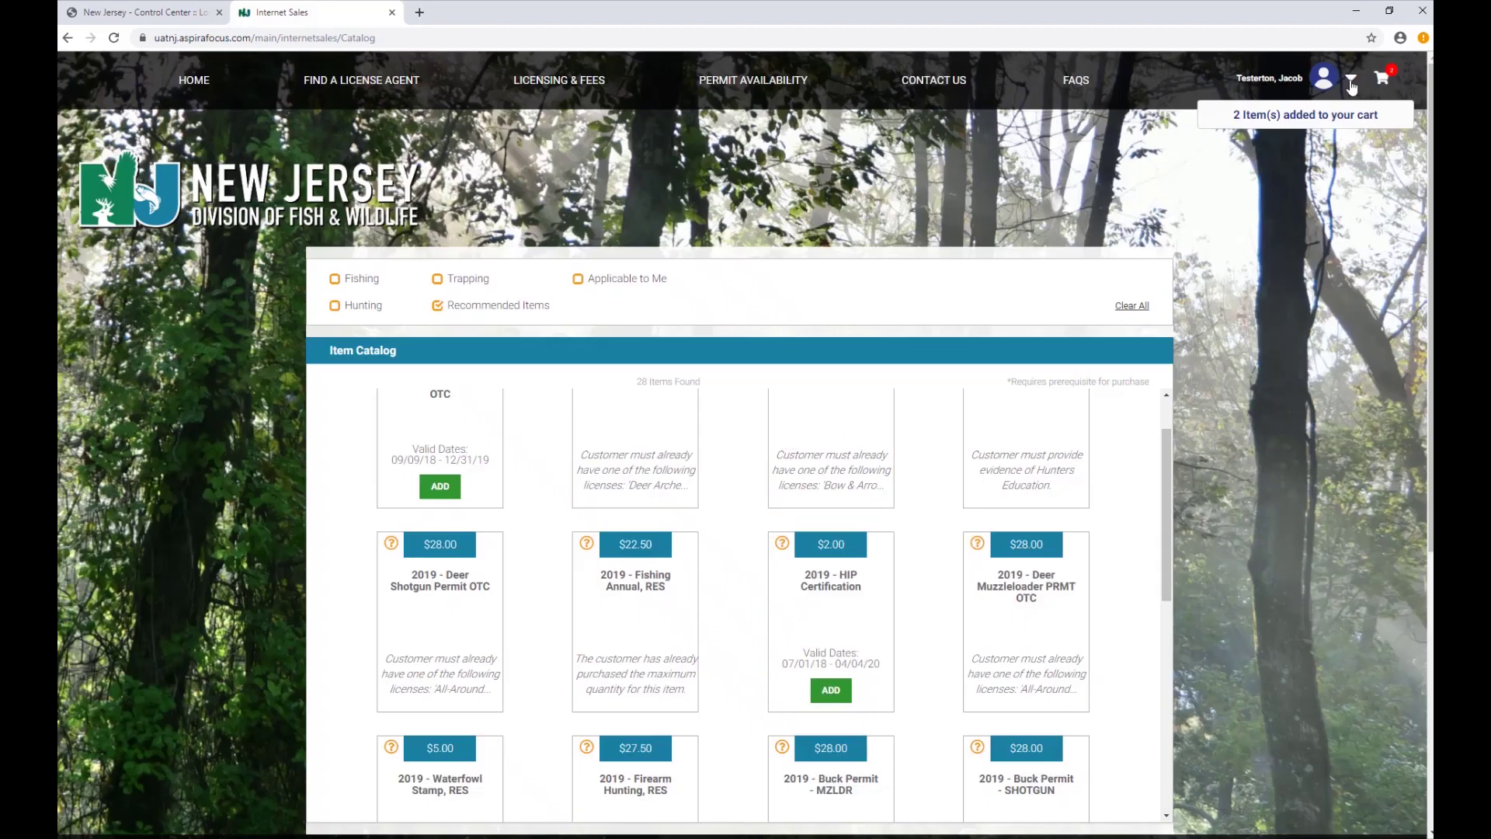
pyautogui.click(1352, 84)
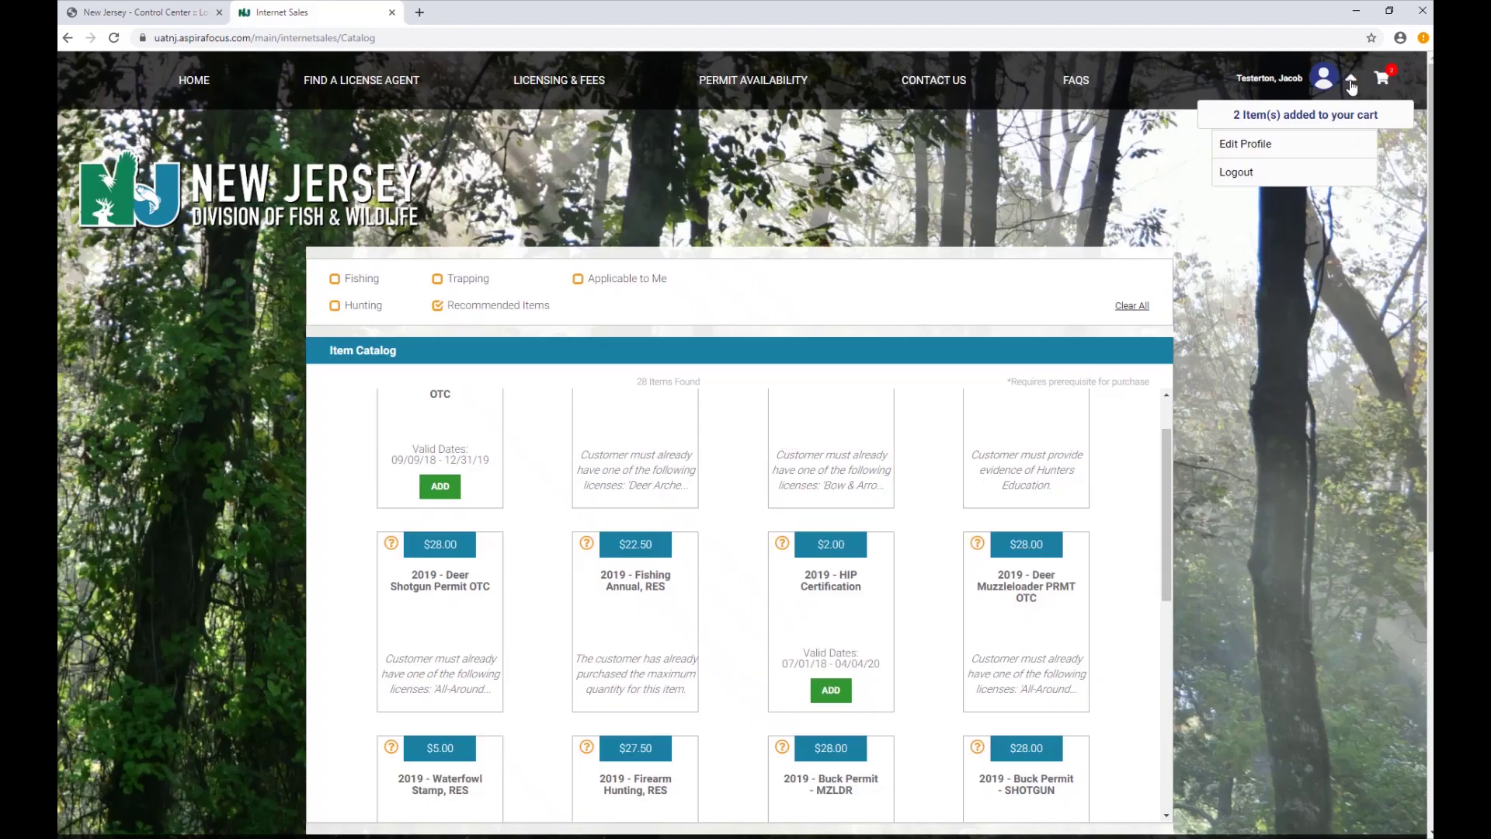
pyautogui.click(1352, 85)
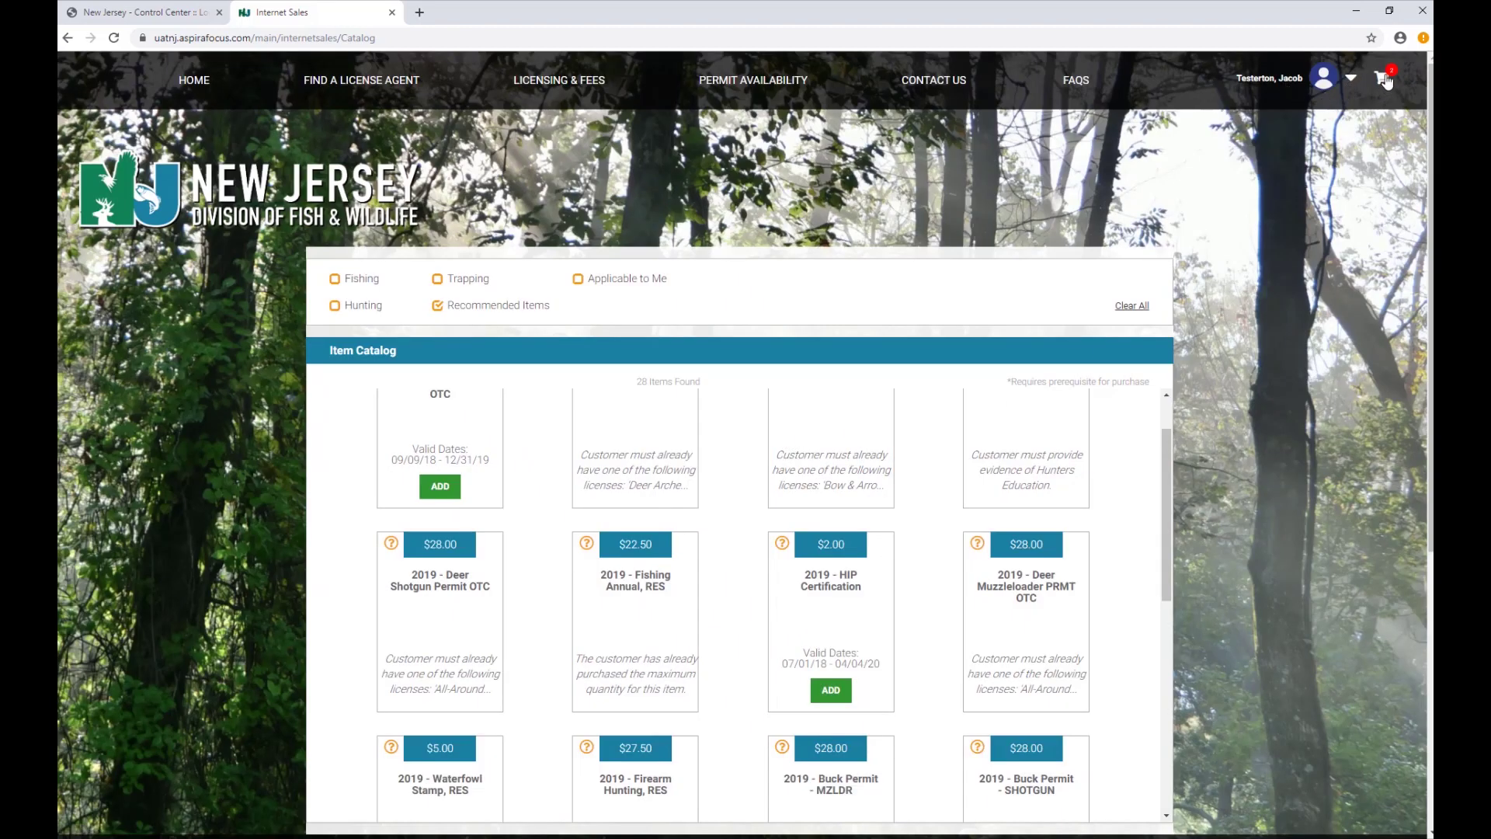
# Open the cart and request mailed physical copies of the trout stamp and fishing license.
pyautogui.click(1386, 81)
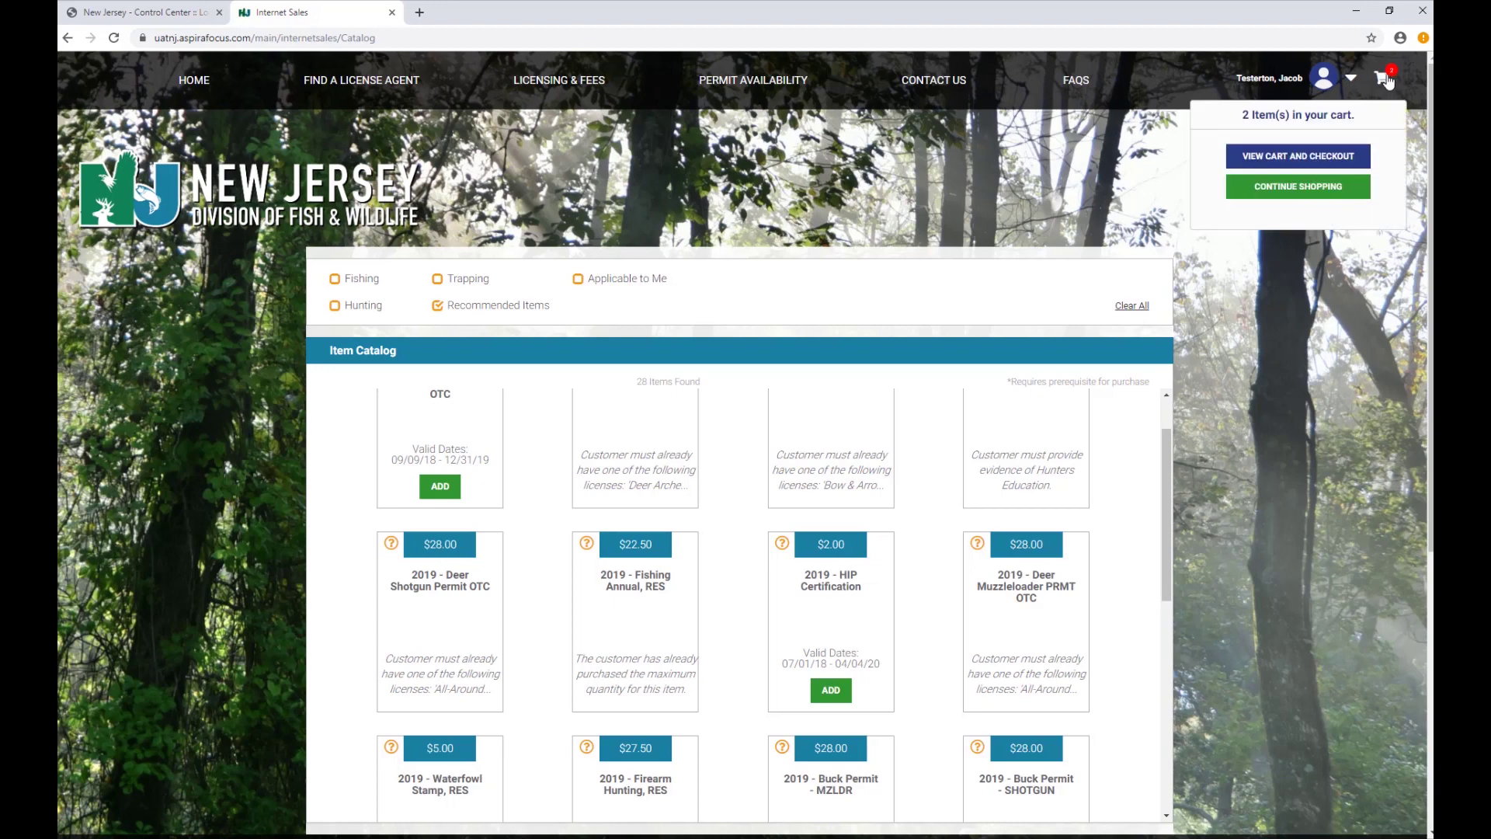
pyautogui.click(1320, 157)
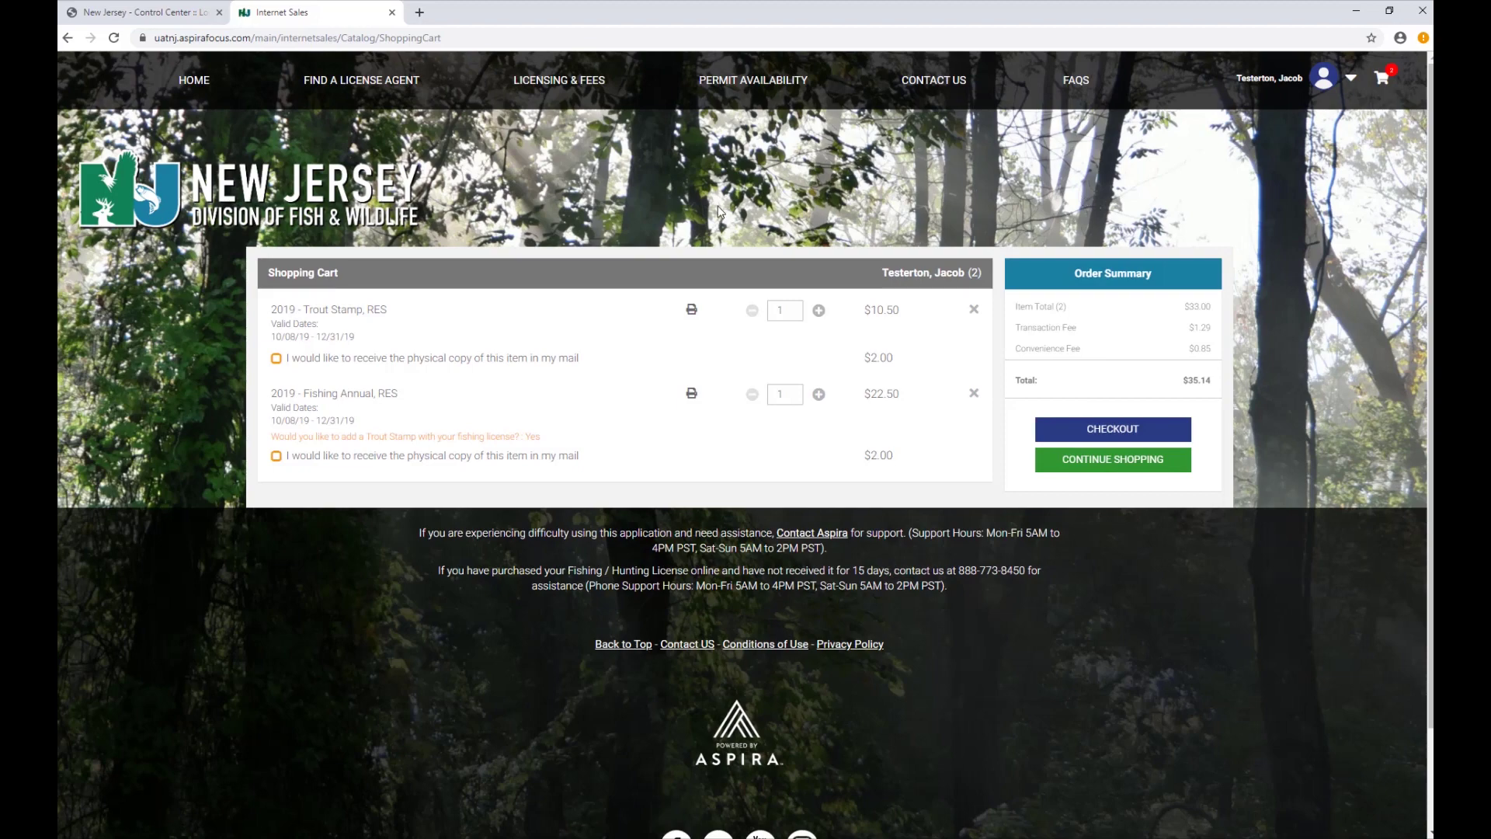
pyautogui.click(275, 358)
pyautogui.click(276, 456)
pyautogui.click(276, 456)
pyautogui.click(276, 358)
pyautogui.click(276, 359)
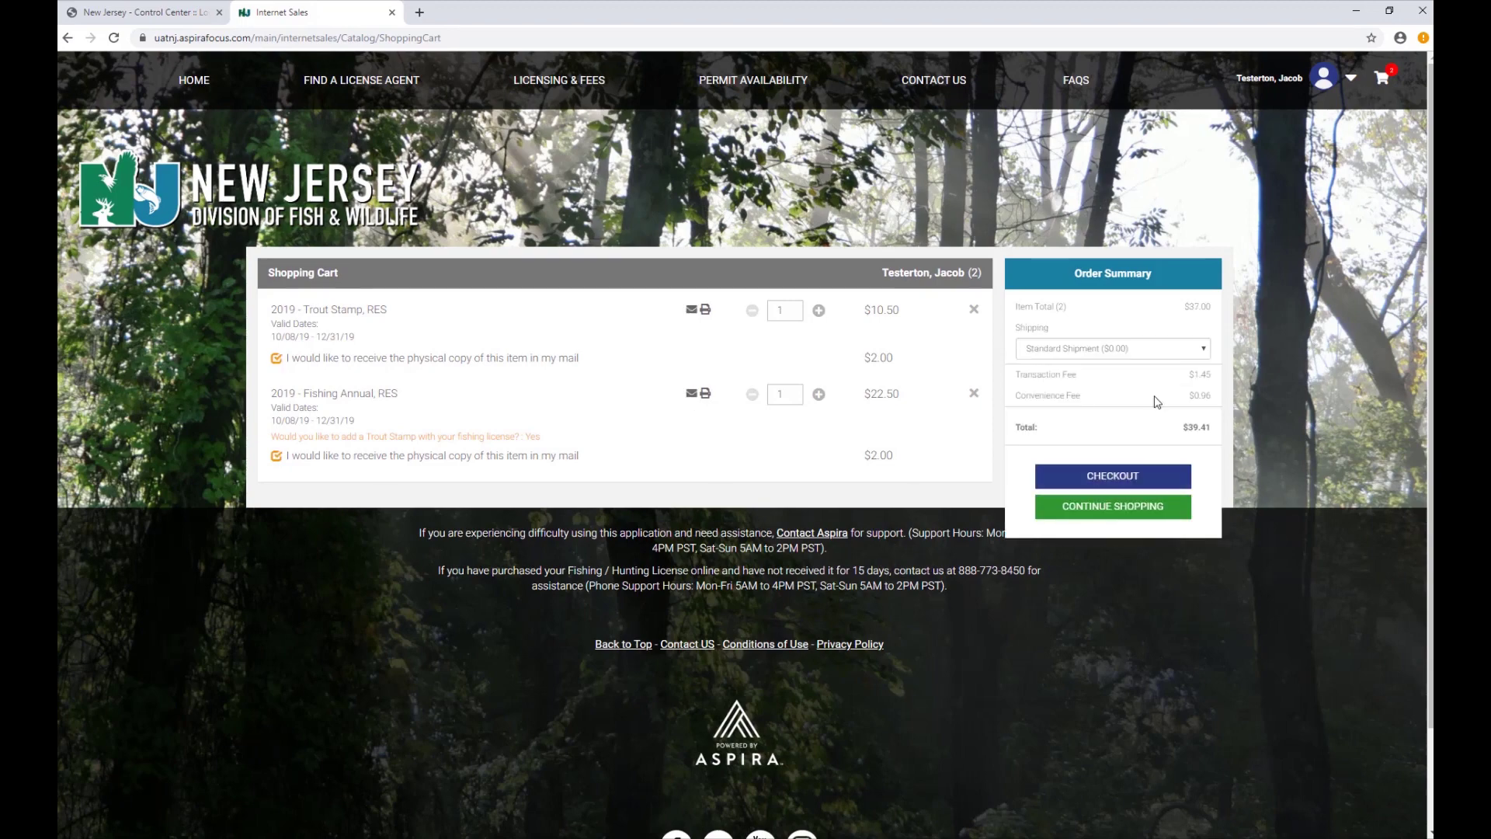
# At checkout, enter the cardholder name, card number, expiry year 2021 and security code.
pyautogui.click(1139, 477)
pyautogui.click(575, 325)
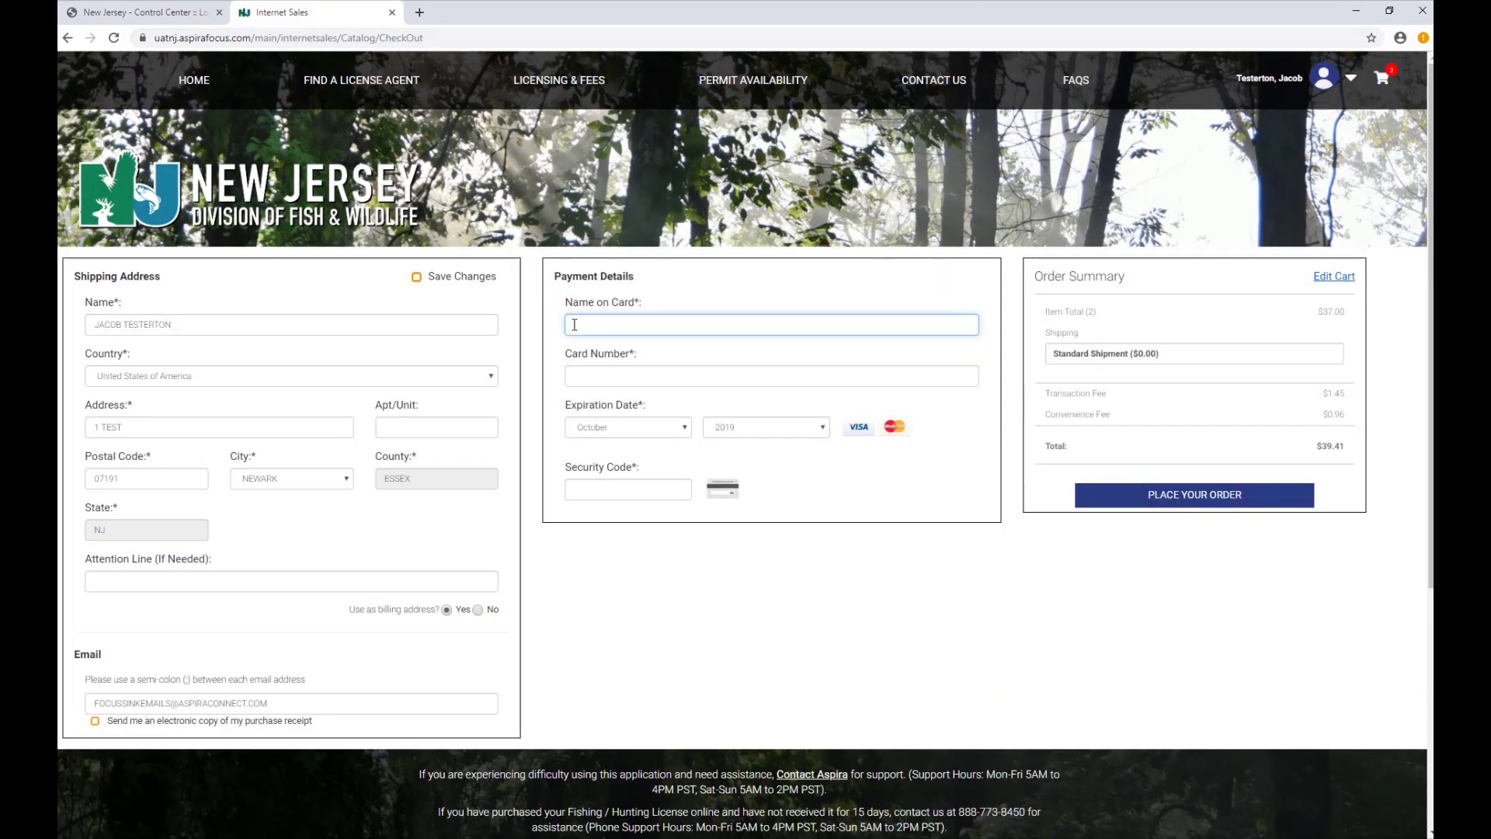
pyautogui.write('Jacob Testerton')
pyautogui.press('Tab')
pyautogui.write('5454545454545454')
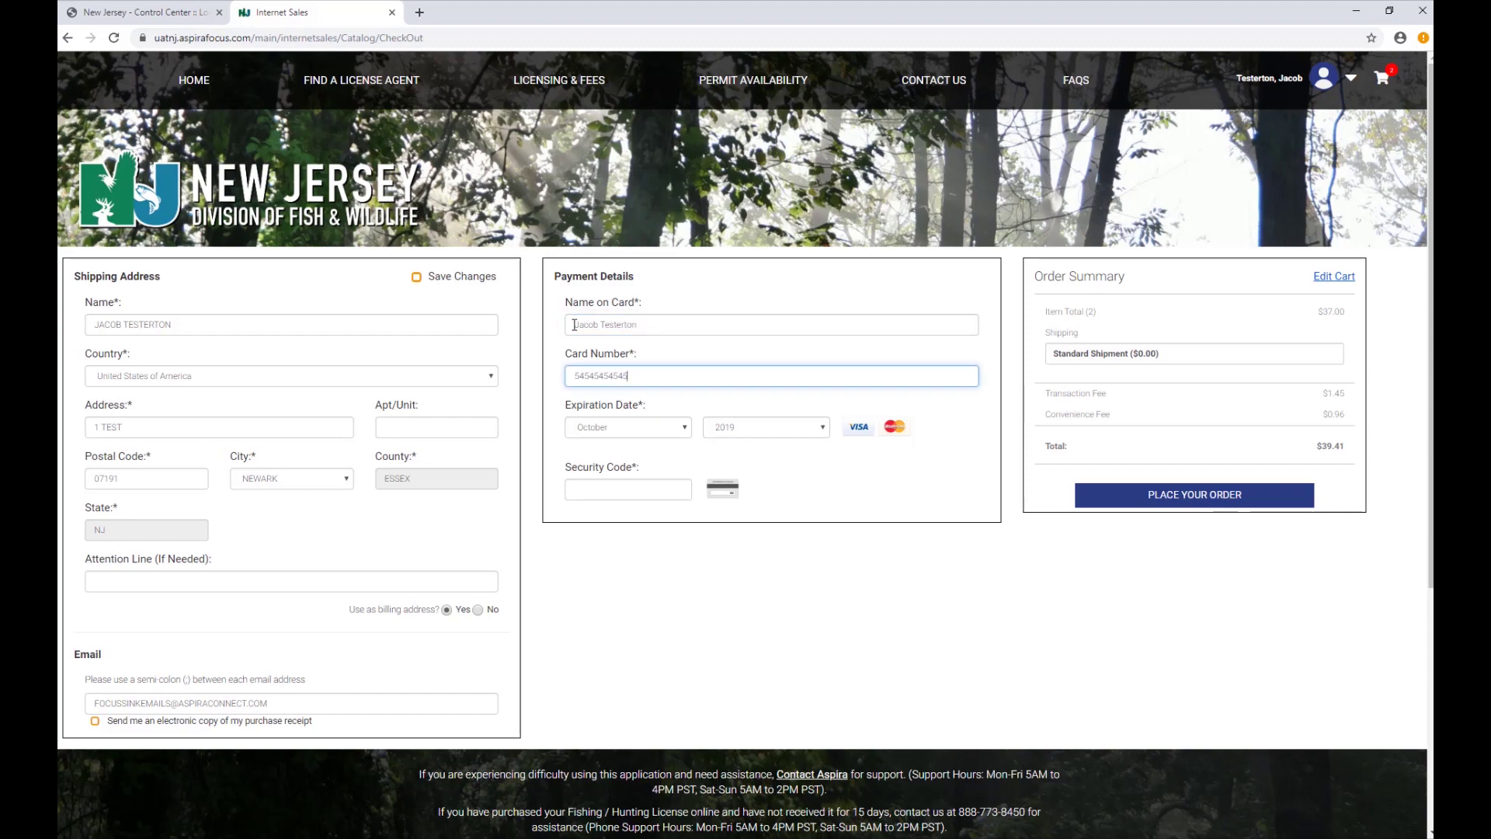
pyautogui.click(823, 429)
pyautogui.click(799, 466)
pyautogui.press('Tab')
pyautogui.write('545')
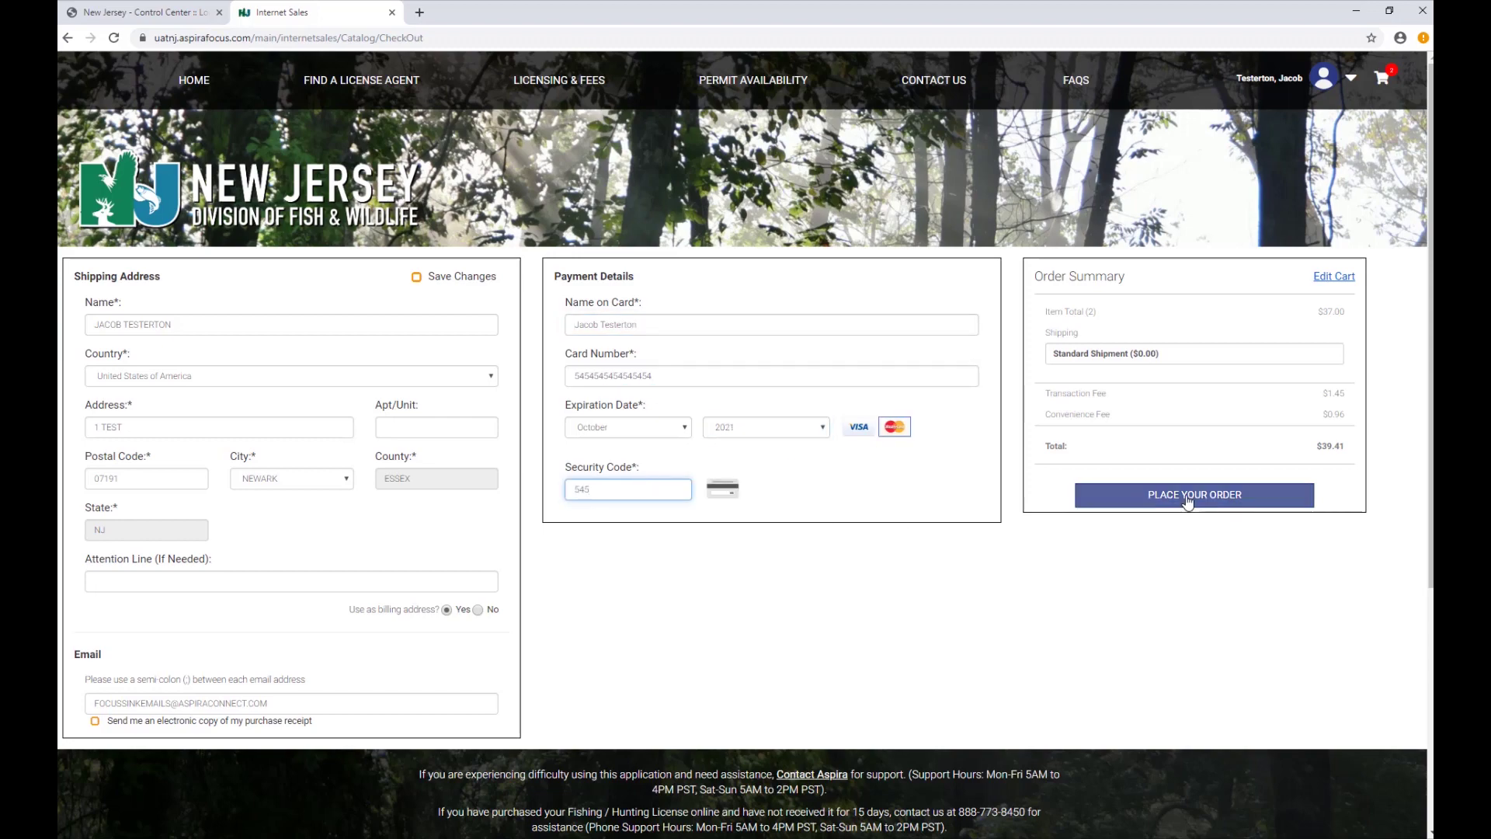
# Place the order and accept the confirmation prompt.
pyautogui.click(1194, 495)
pyautogui.click(851, 181)
pyautogui.click(762, 284)
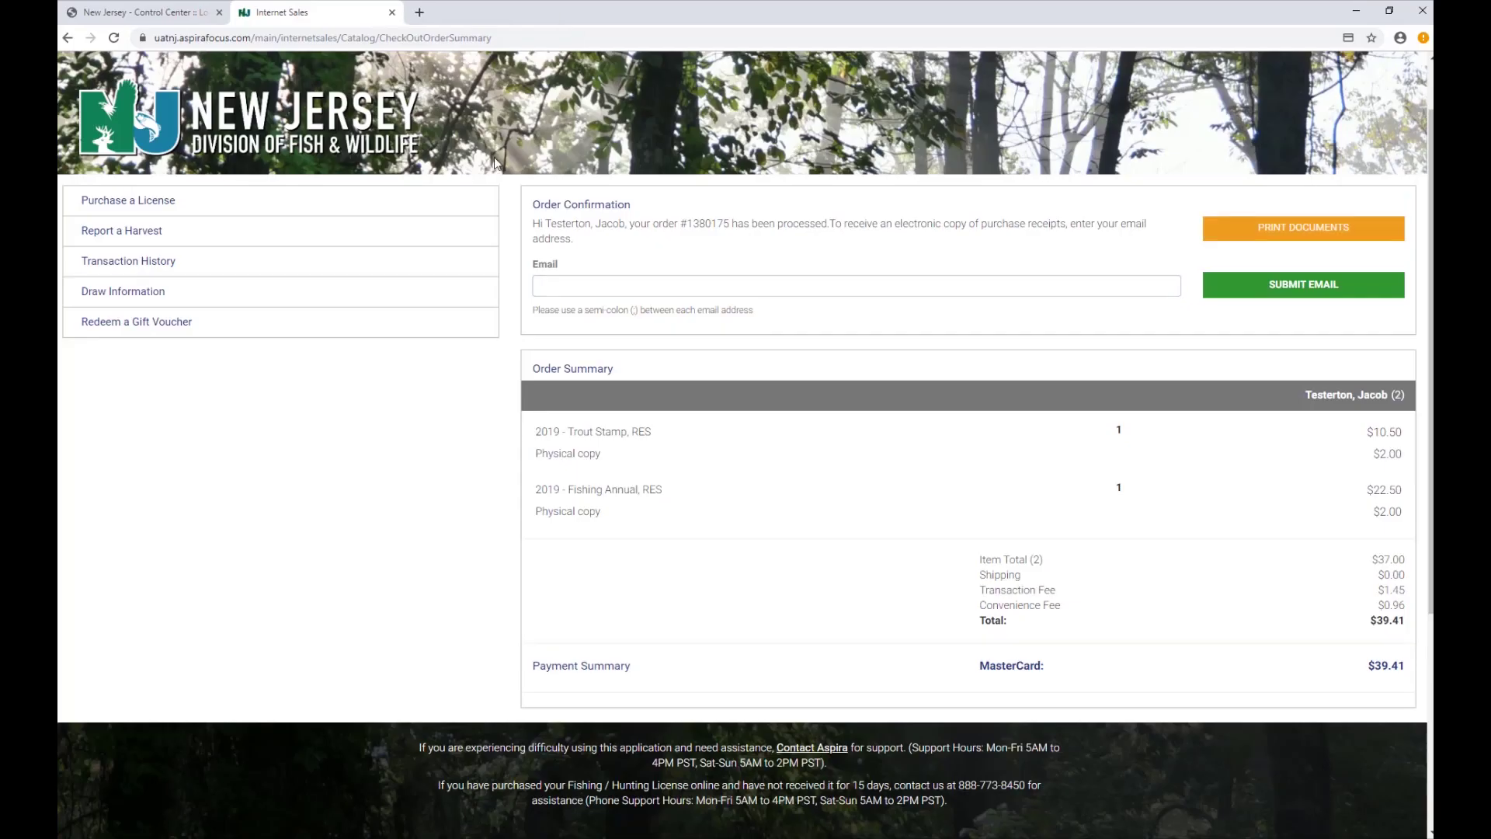
pyautogui.scroll(1, 456, 417)
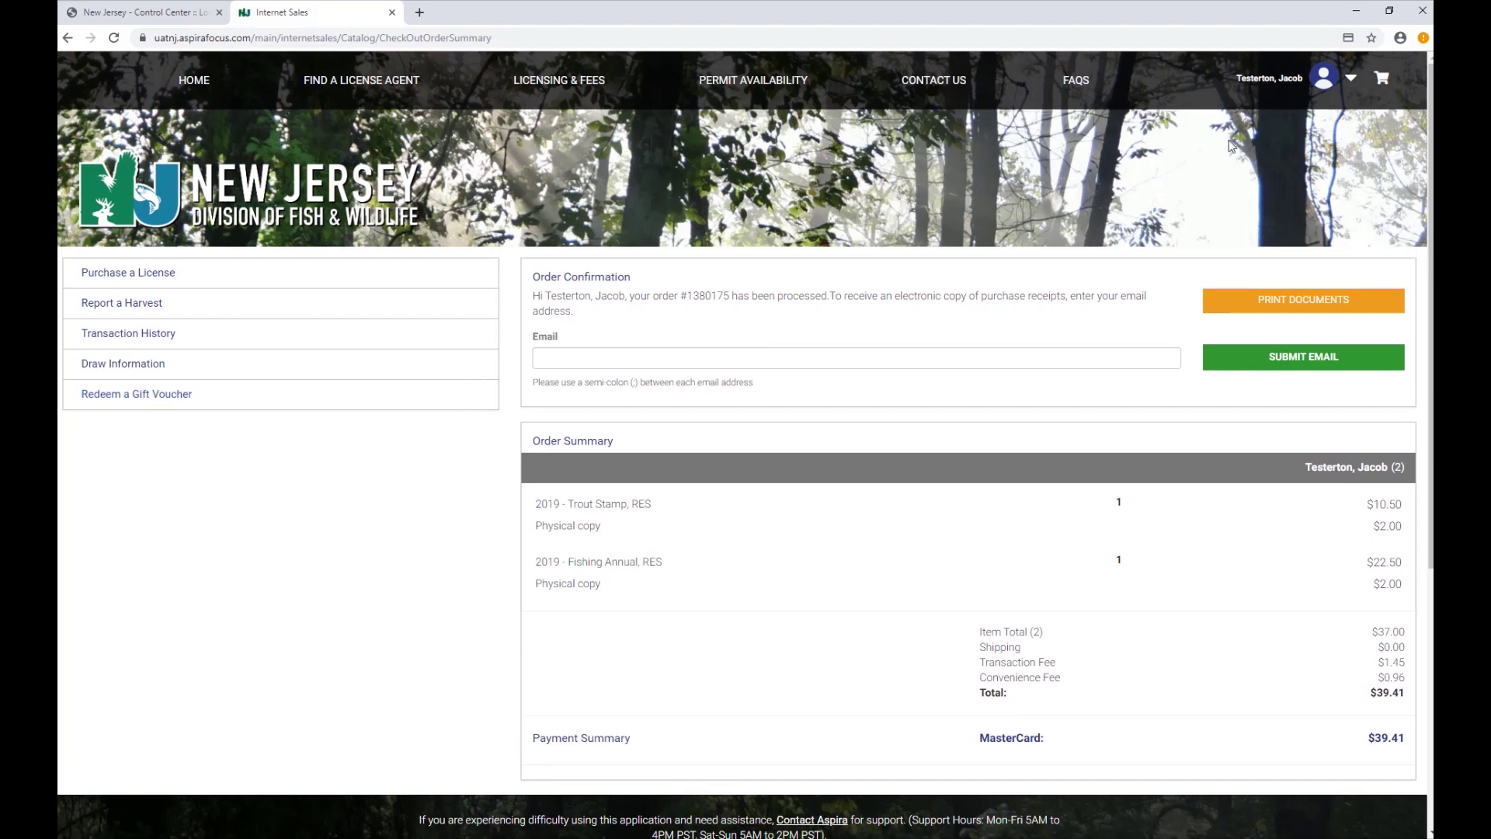
# Go to Harvest Reporting from the user avatar's profile options.
pyautogui.click(1320, 78)
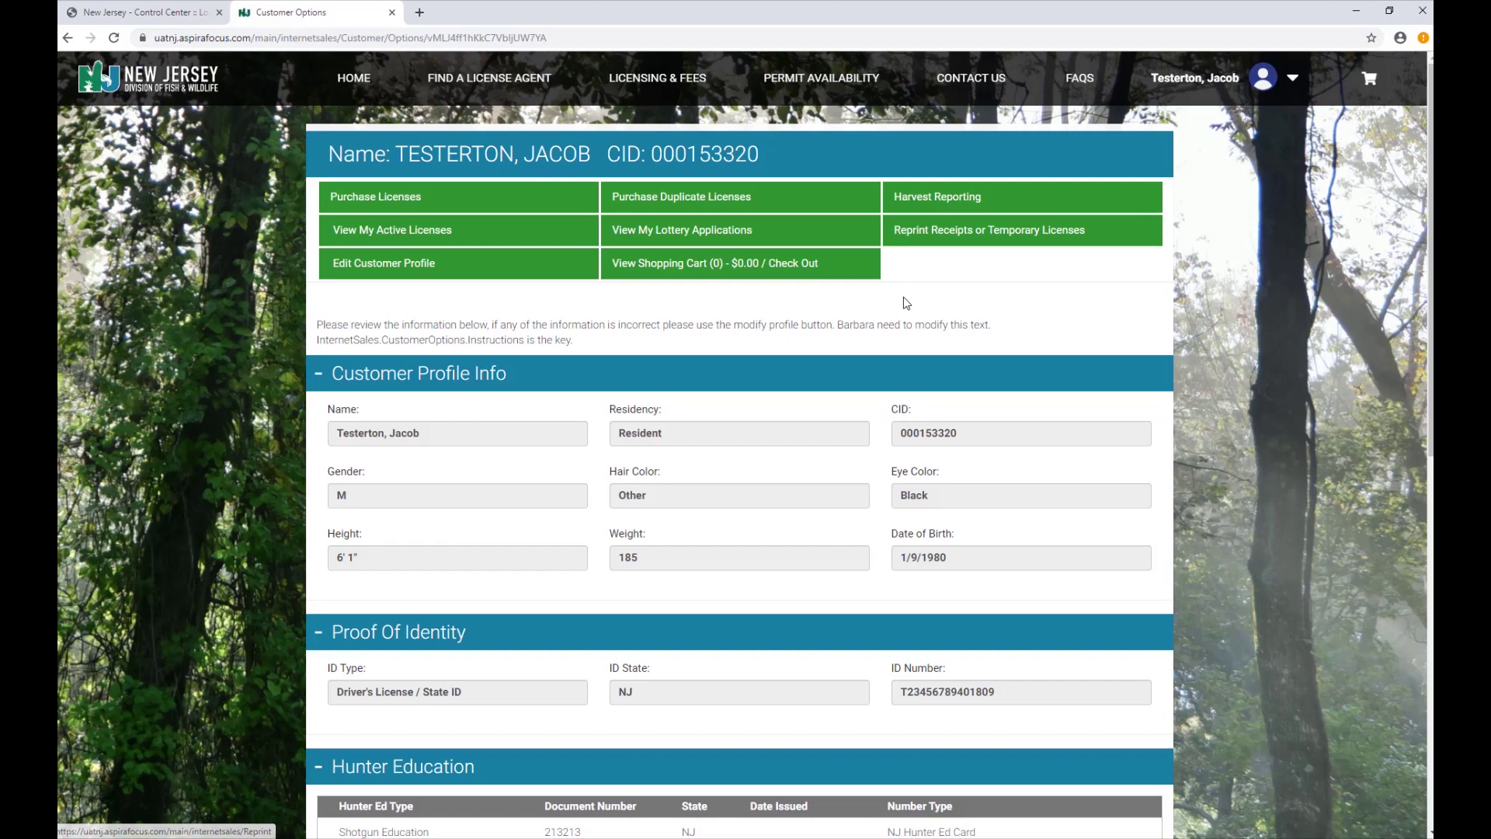
pyautogui.click(1023, 200)
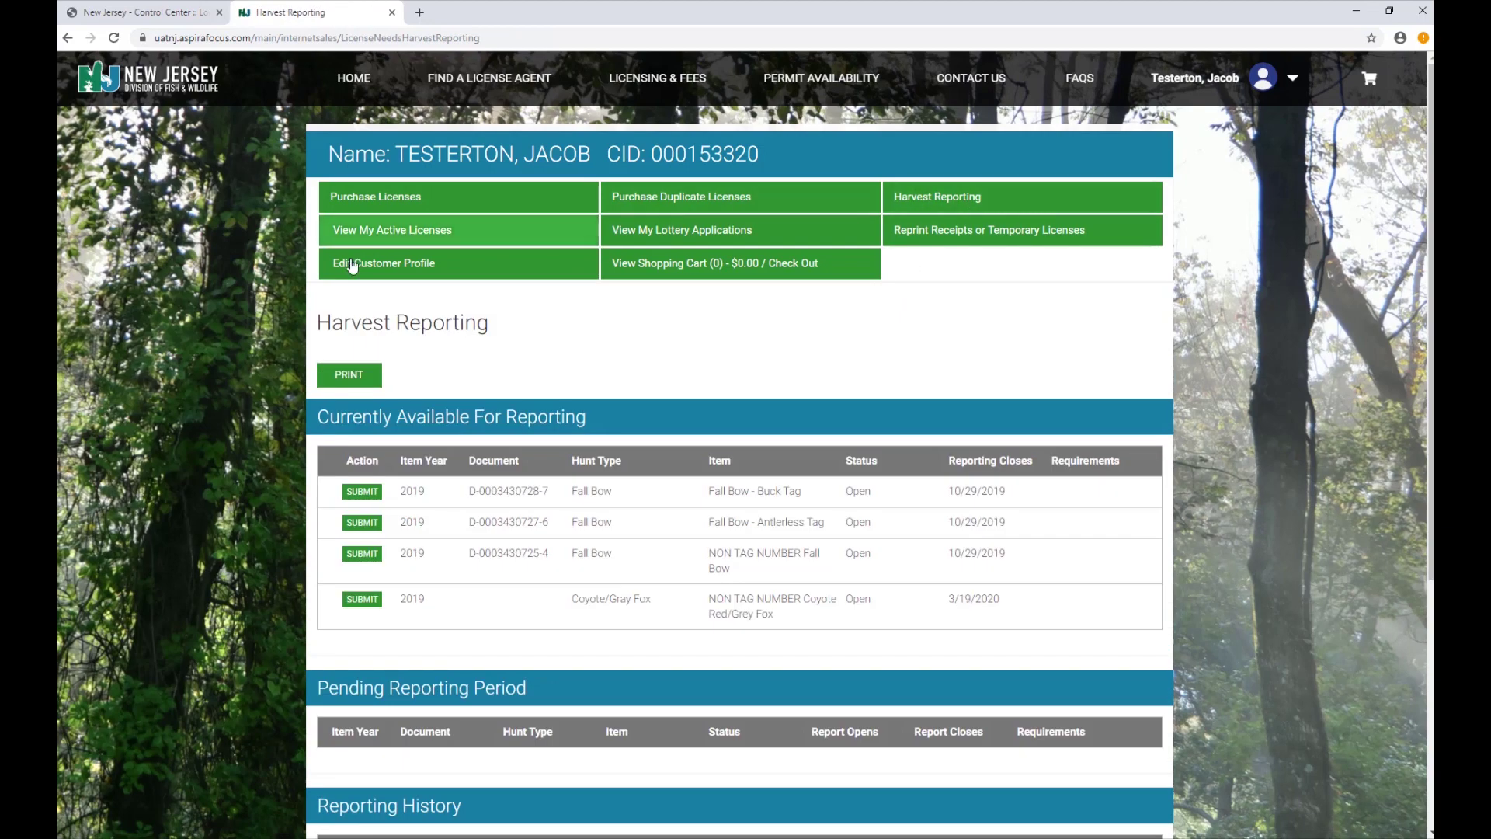
# Start a Harvested Deer report for the Fall Bow - Antlerless Tag.
pyautogui.click(362, 522)
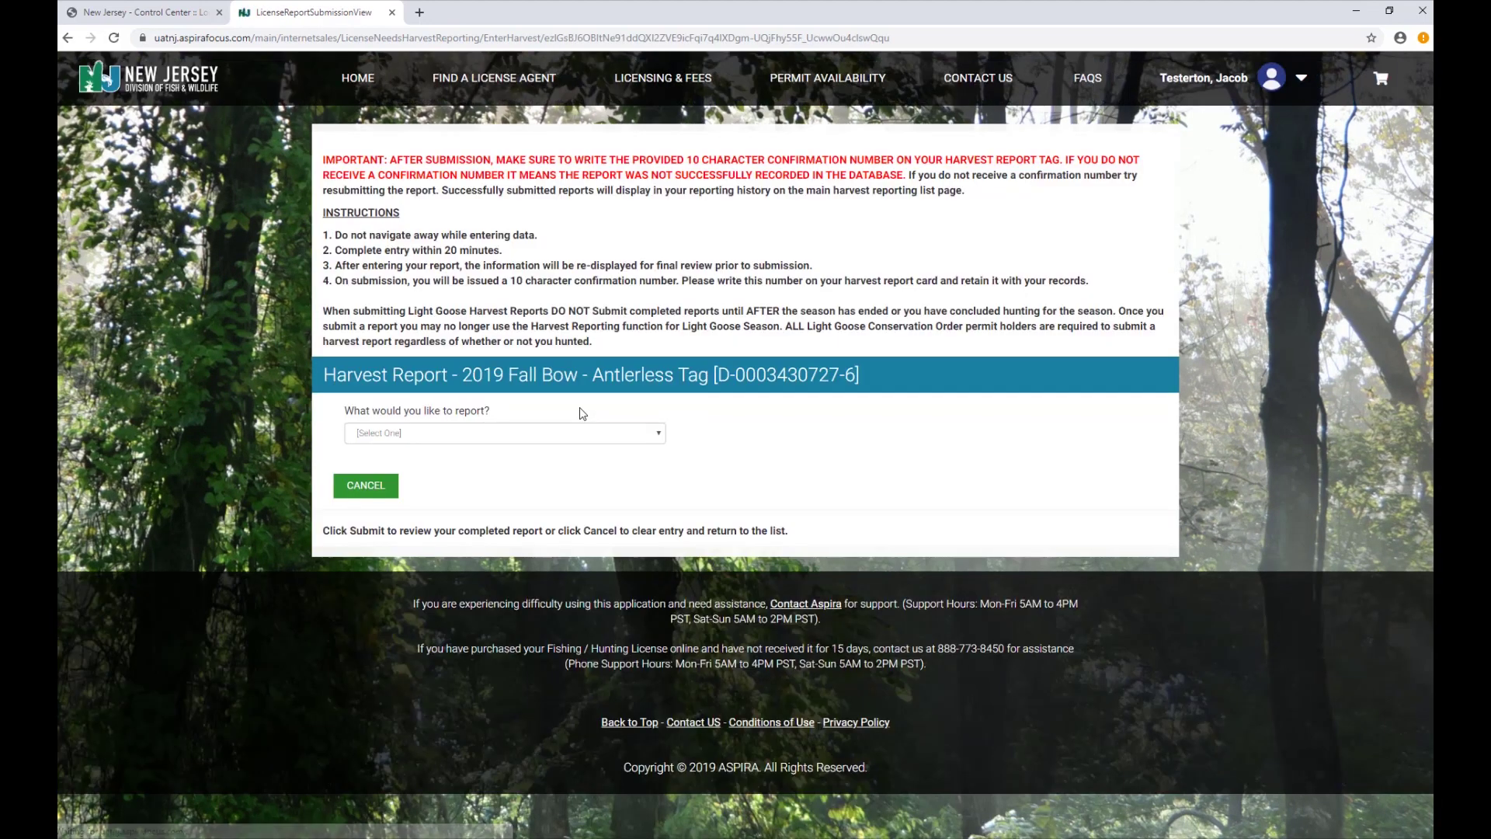
pyautogui.click(662, 438)
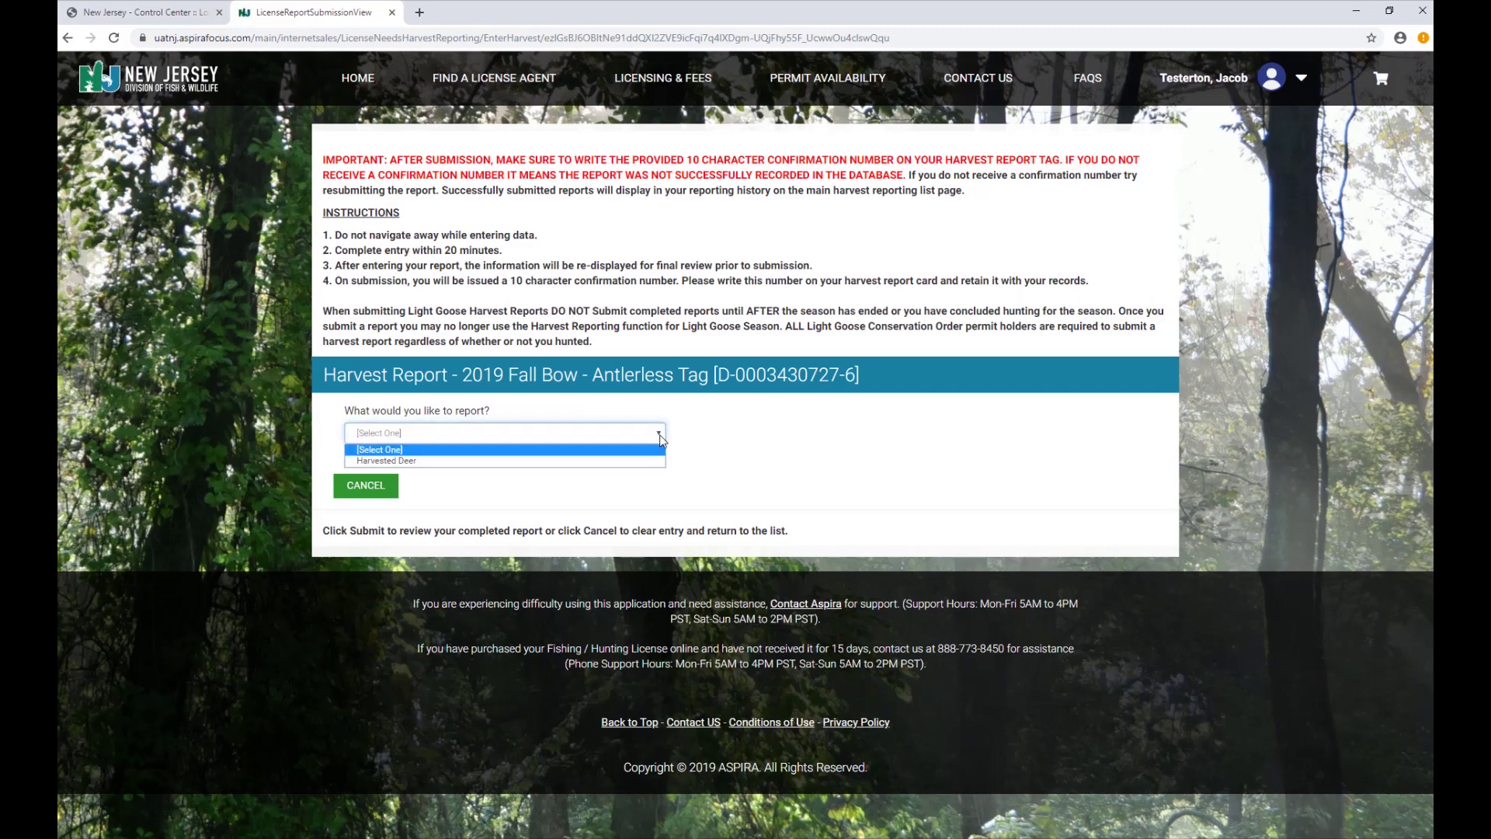
pyautogui.click(490, 464)
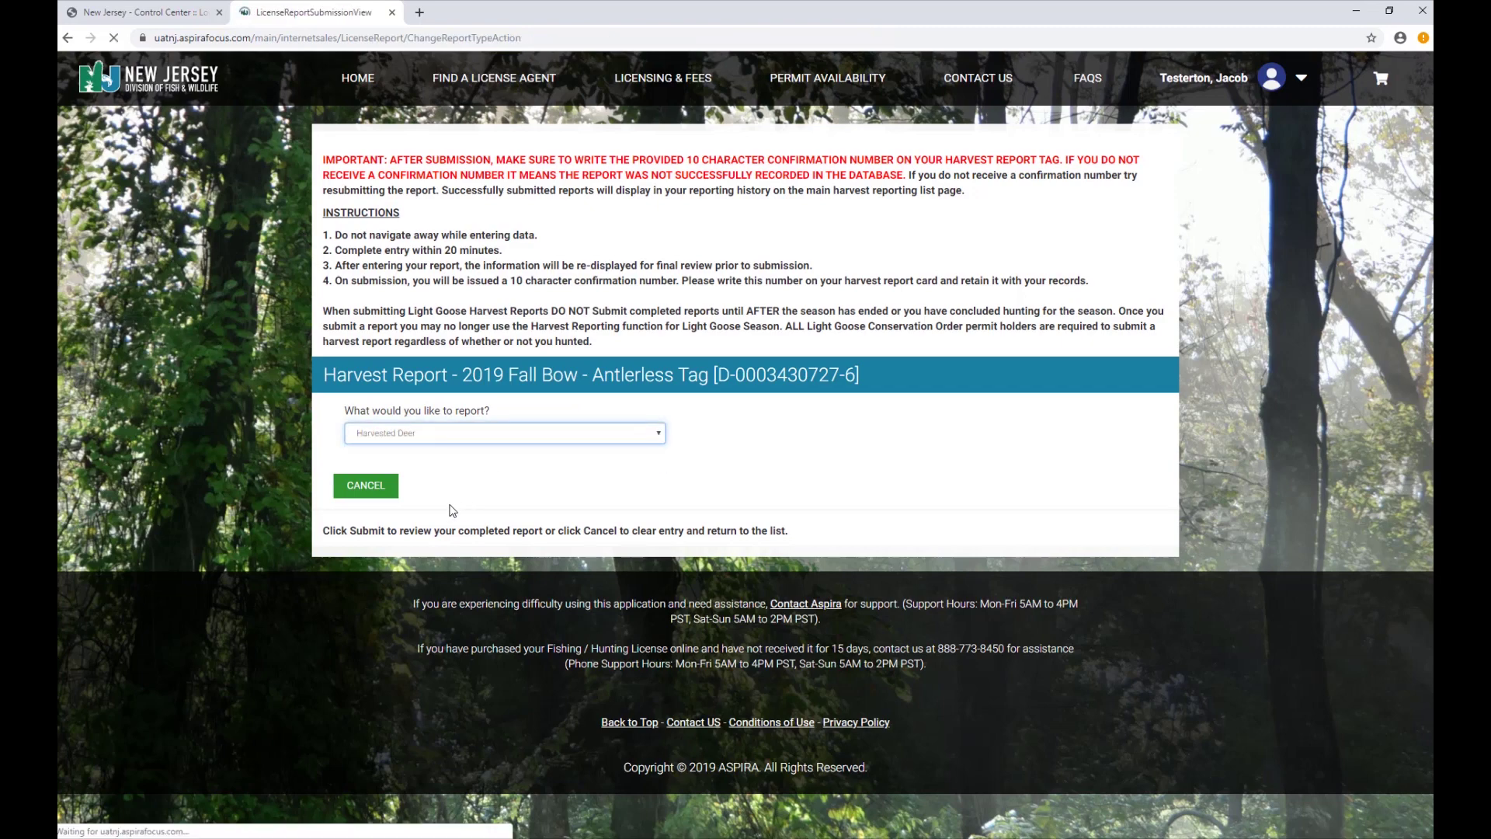
pyautogui.scroll(-1, 661, 466)
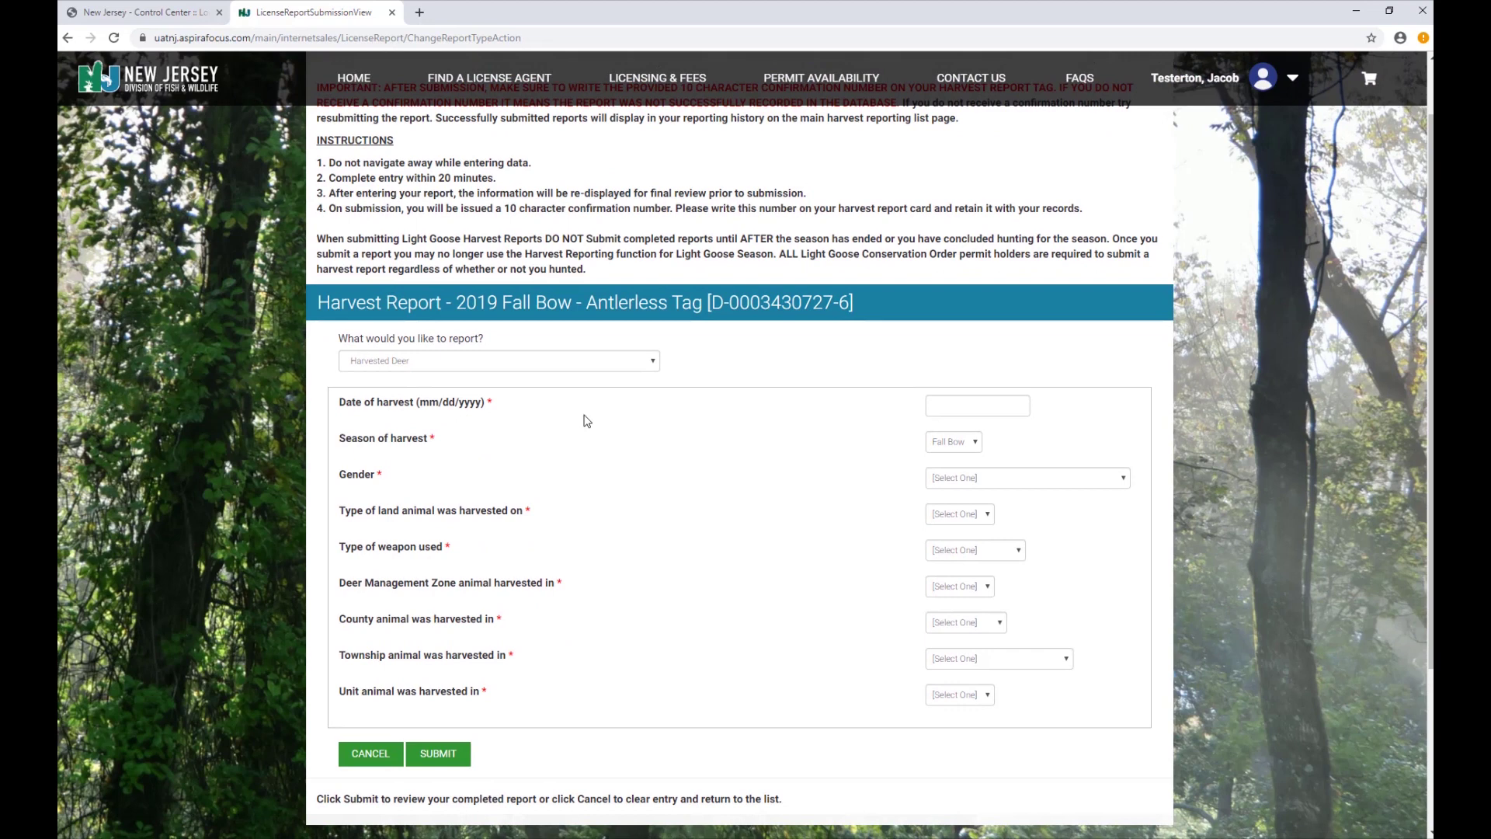
# Enter harvest date 10/08/2019, Button Buck, Private land and Compound Bow.
pyautogui.click(993, 402)
pyautogui.write('10/08/2019')
pyautogui.click(1123, 480)
pyautogui.click(957, 527)
pyautogui.click(987, 514)
pyautogui.click(947, 536)
pyautogui.click(1019, 550)
pyautogui.click(1014, 579)
# Set Zone 50, county MONMOUTH, township MANALAPAN TWP and unit 275, then submit for review.
pyautogui.click(986, 586)
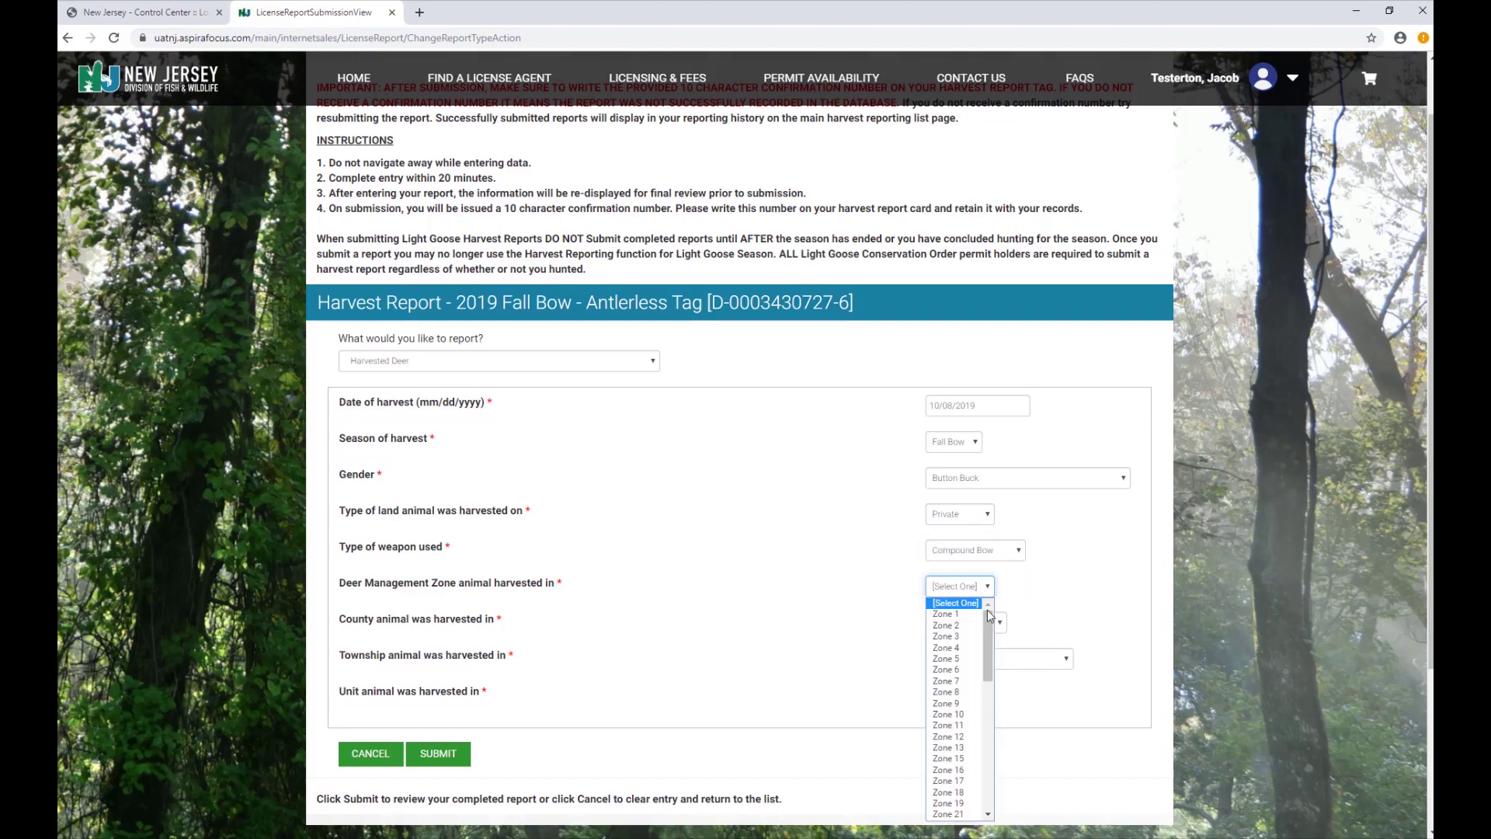
pyautogui.scroll(-3, 956, 723)
pyautogui.scroll(-3, 956, 710)
pyautogui.click(955, 688)
pyautogui.click(993, 623)
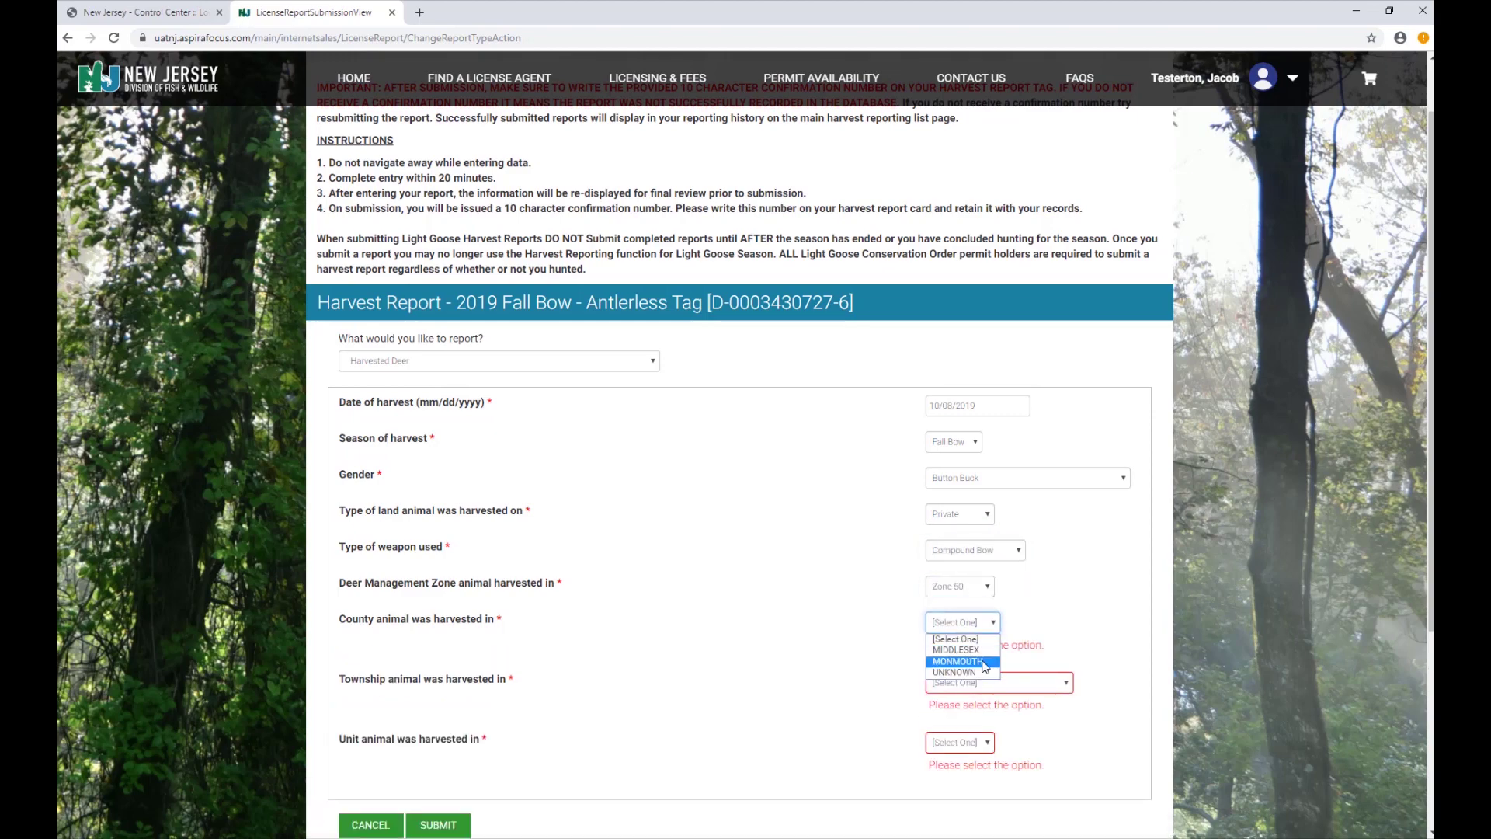
pyautogui.click(955, 656)
pyautogui.click(1033, 658)
pyautogui.click(963, 613)
pyautogui.click(989, 696)
pyautogui.click(940, 733)
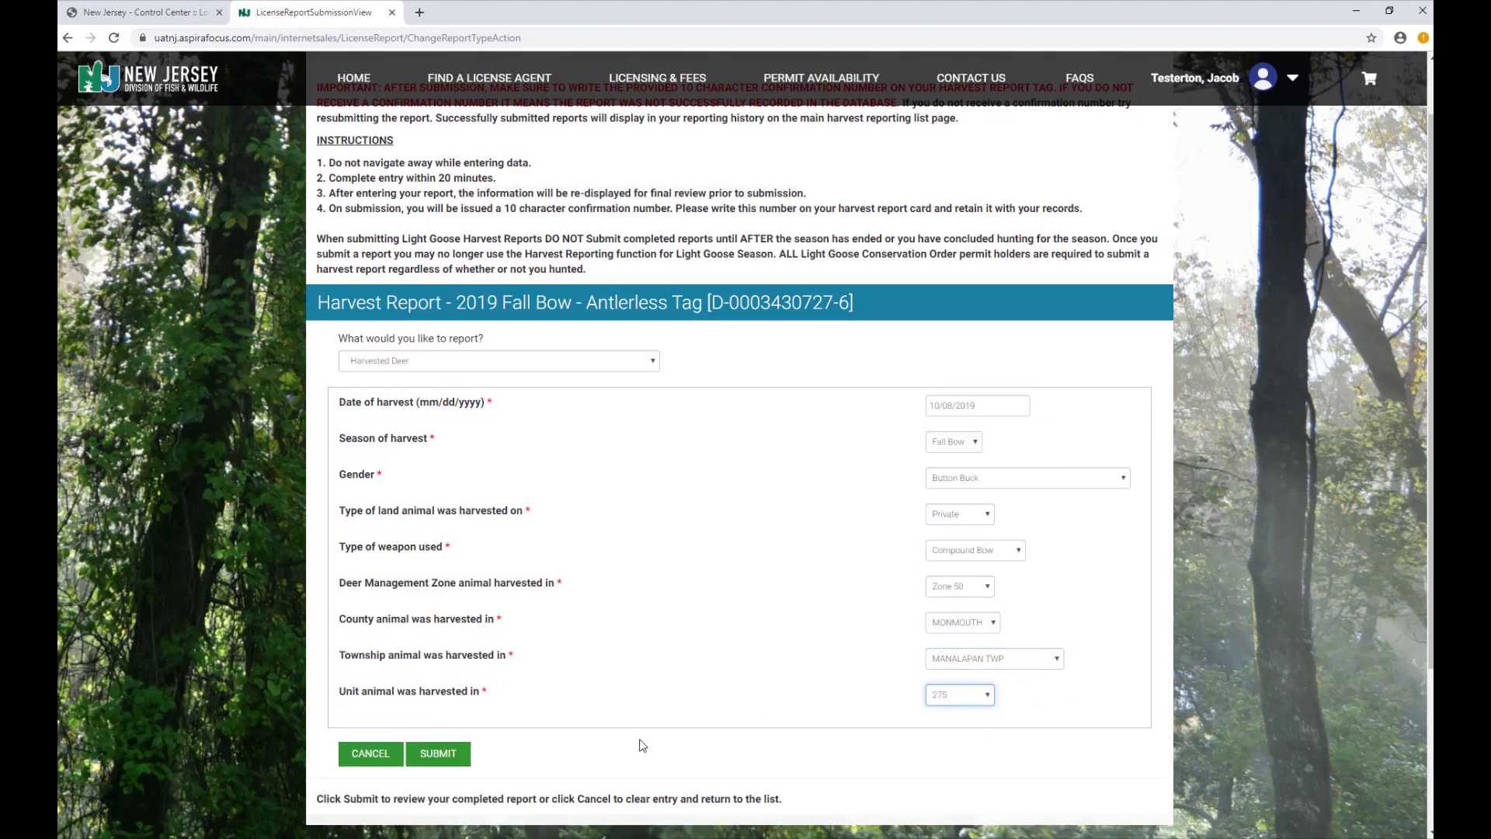
pyautogui.click(438, 754)
# Confirm the reviewed harvest report, accept the final prompt, and return to the list.
pyautogui.click(441, 634)
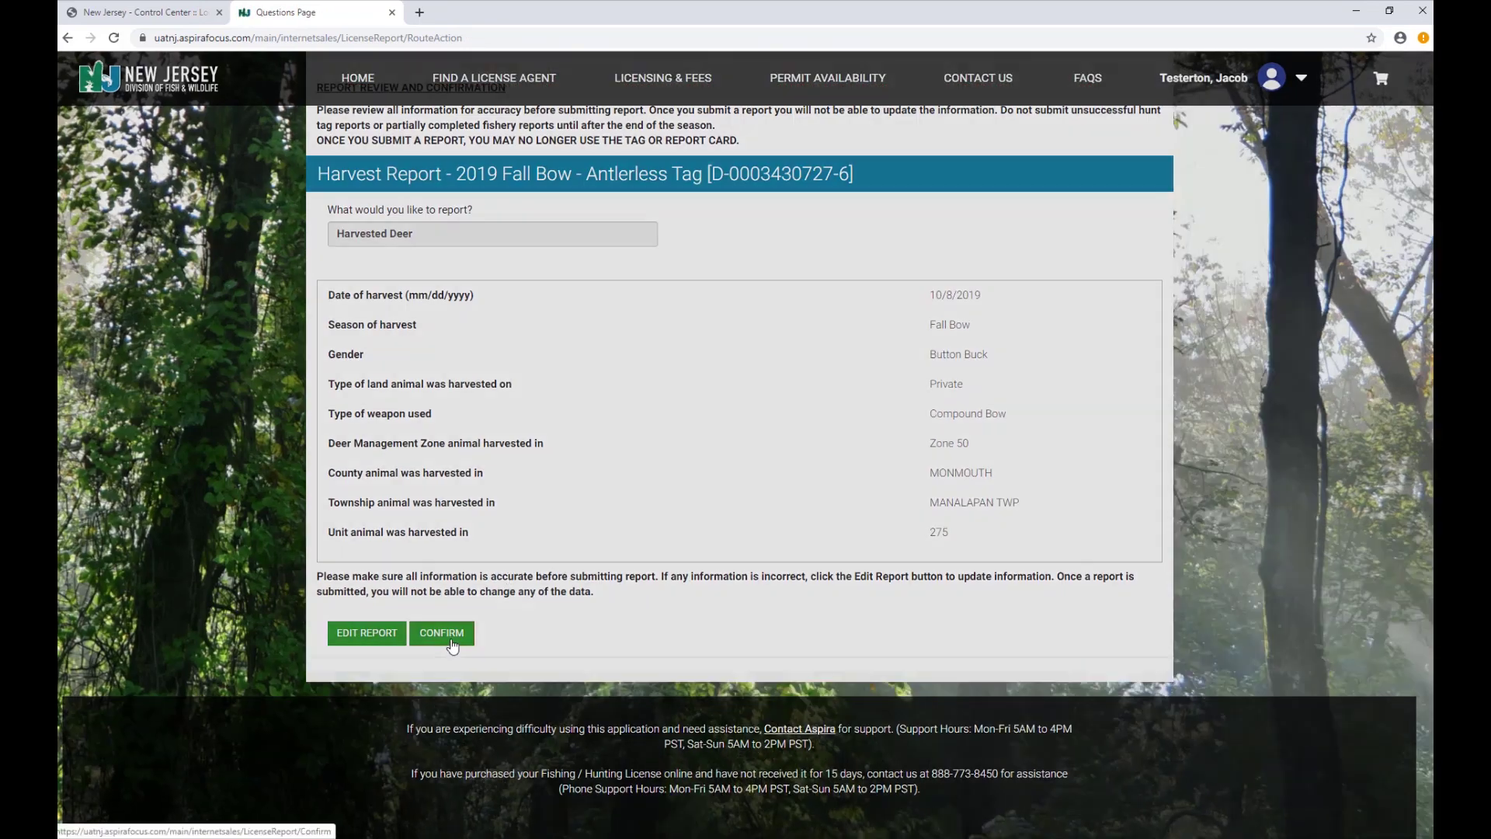
pyautogui.click(844, 488)
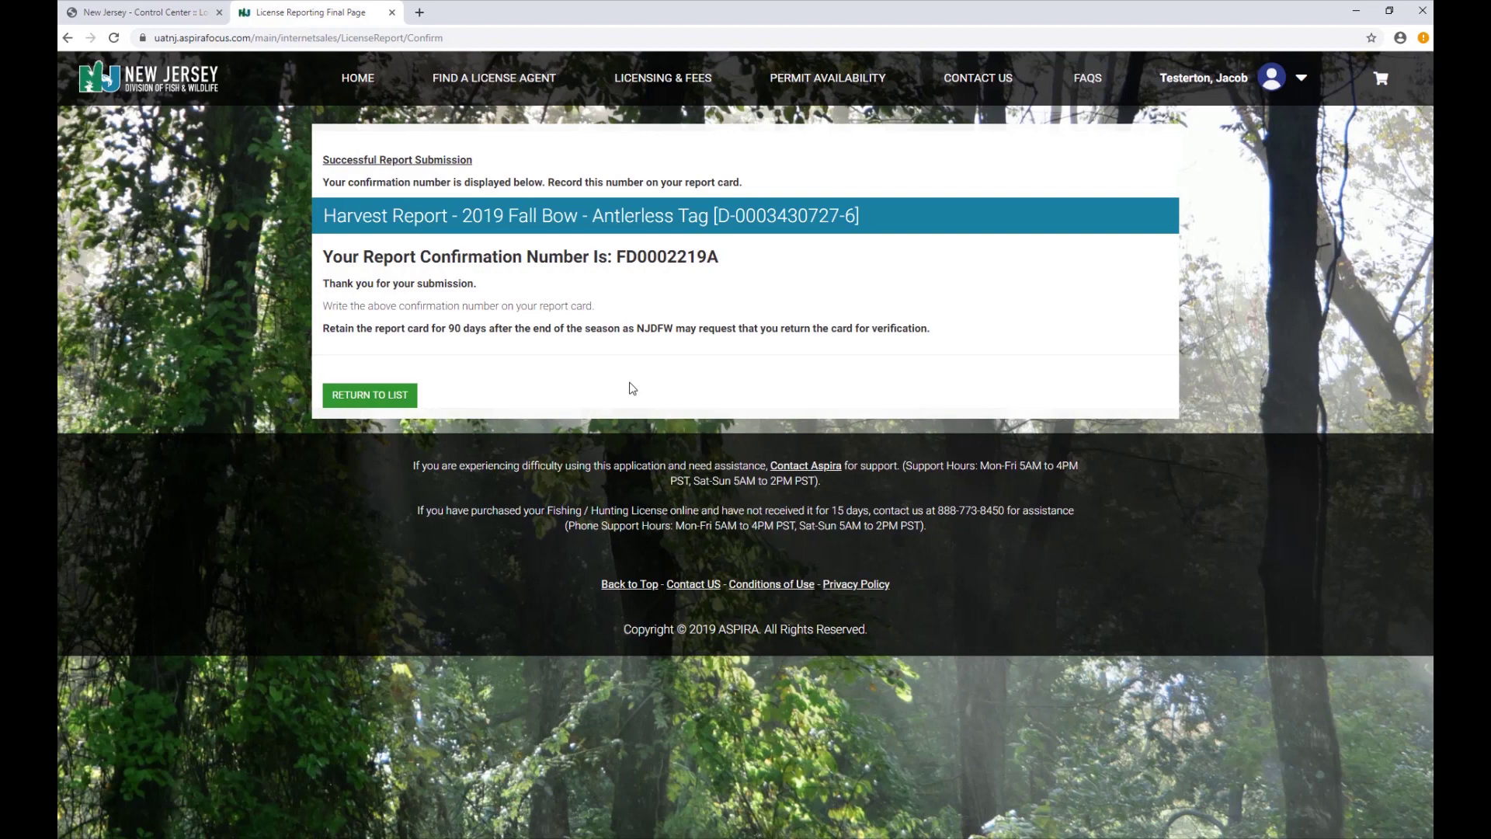
pyautogui.click(370, 397)
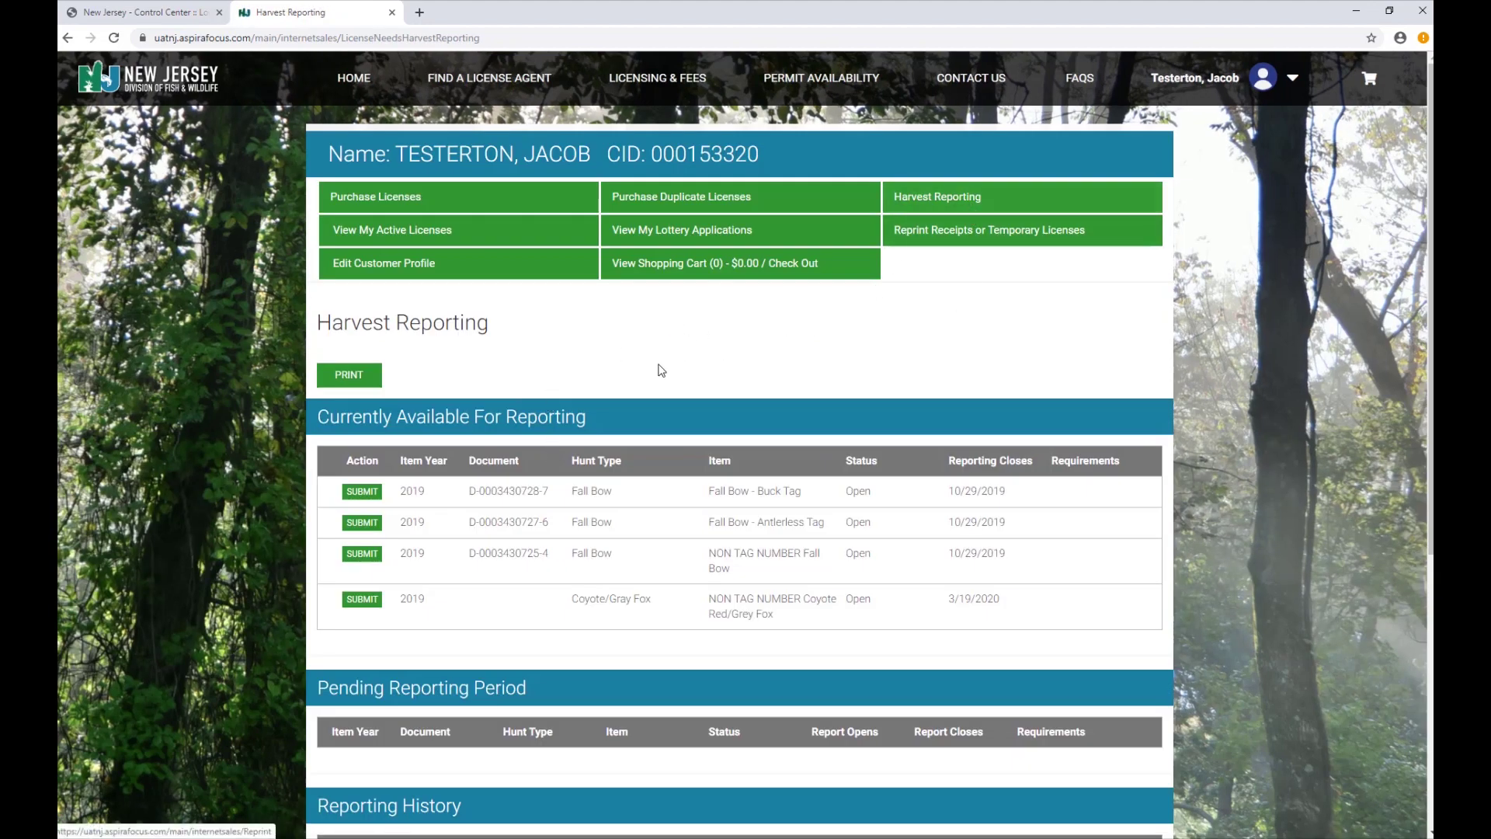
# Scroll down to Reporting History to check the Fall Bow - Antlerless Tag entry, then back up.
pyautogui.scroll(-3, 622, 490)
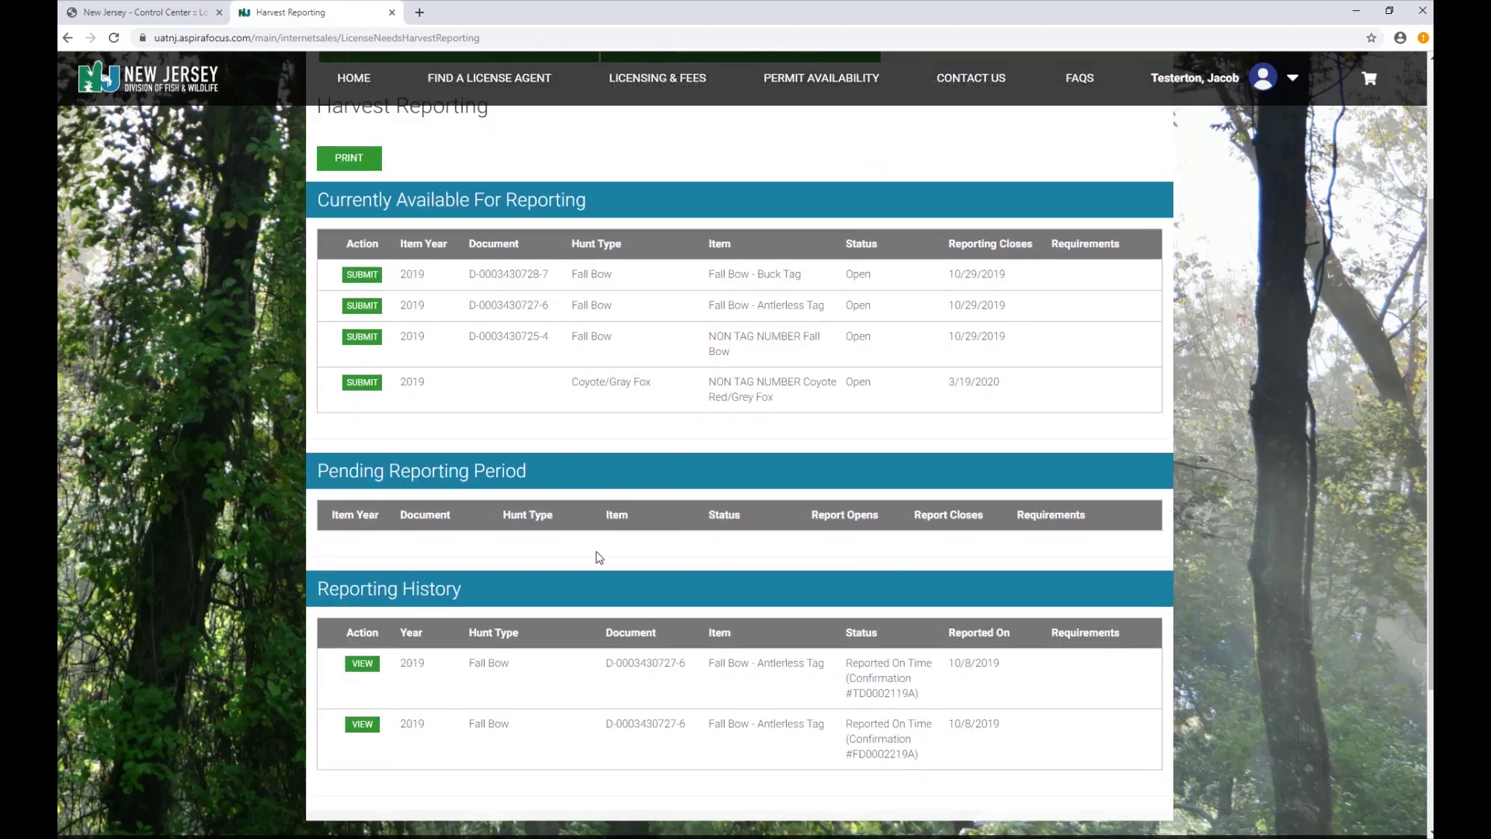
pyautogui.scroll(-2, 575, 557)
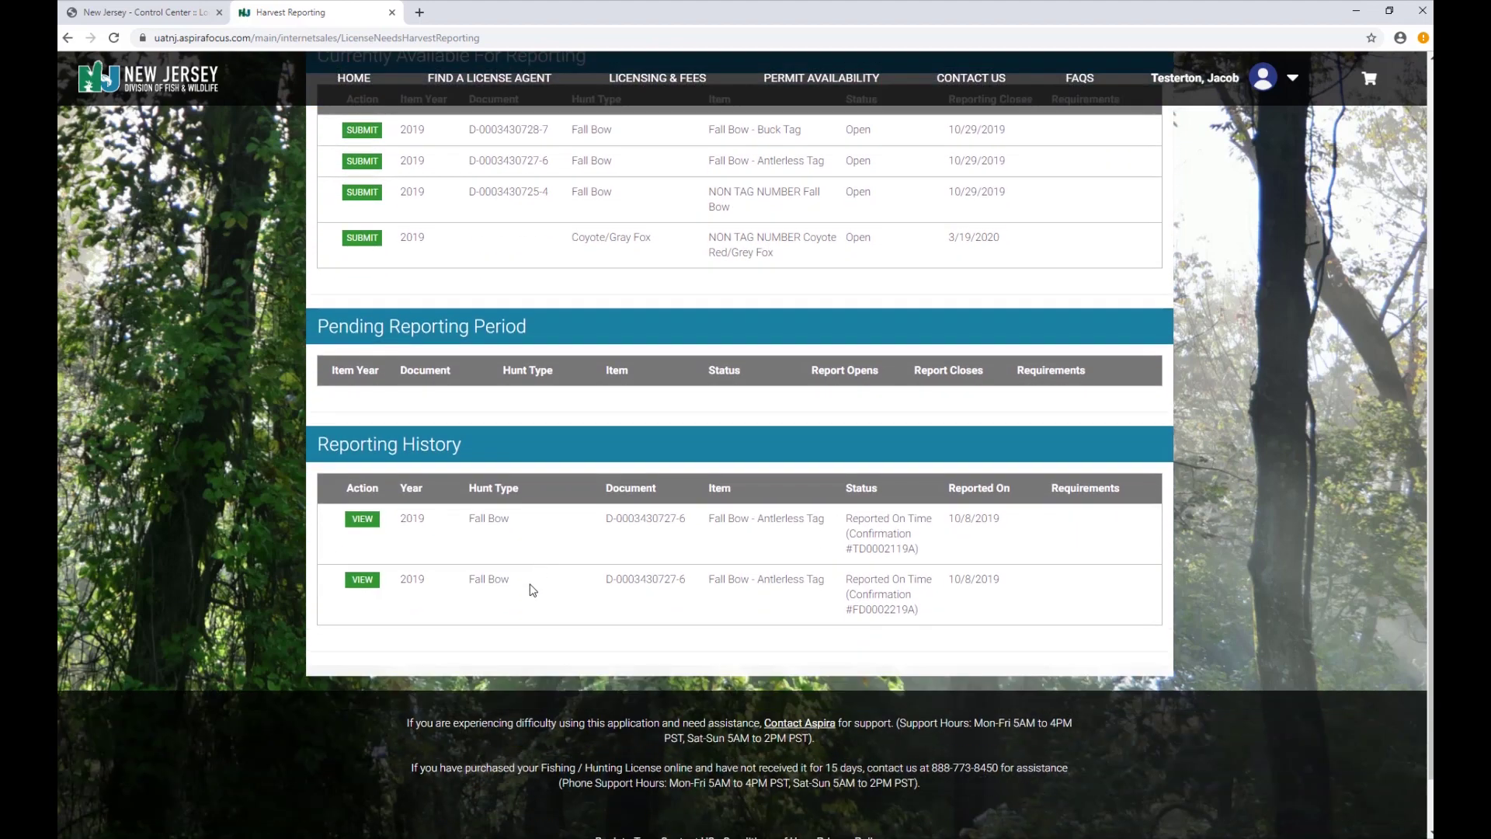
pyautogui.scroll(-1, 531, 590)
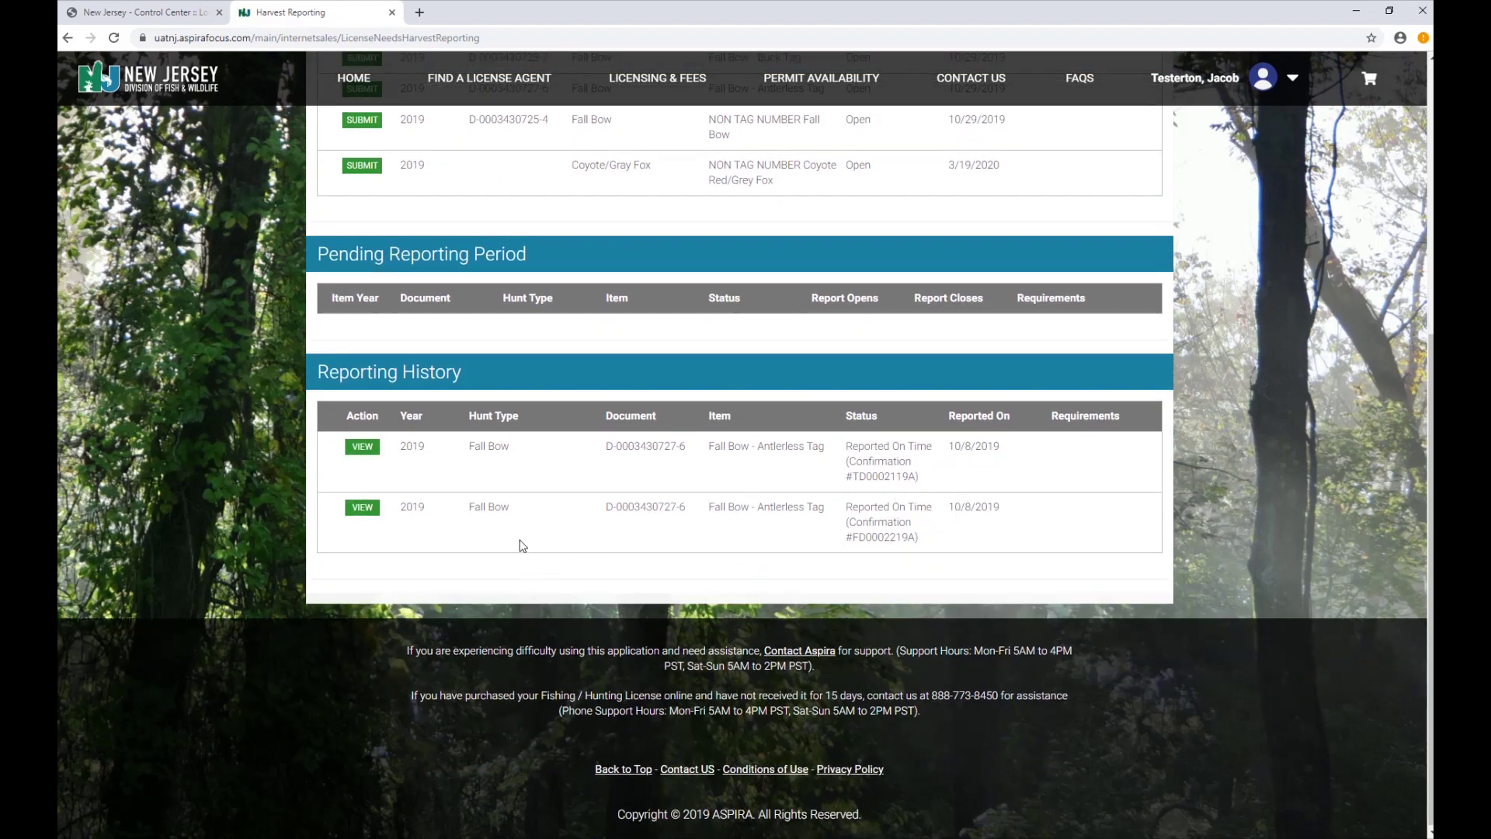
pyautogui.scroll(3, 556, 531)
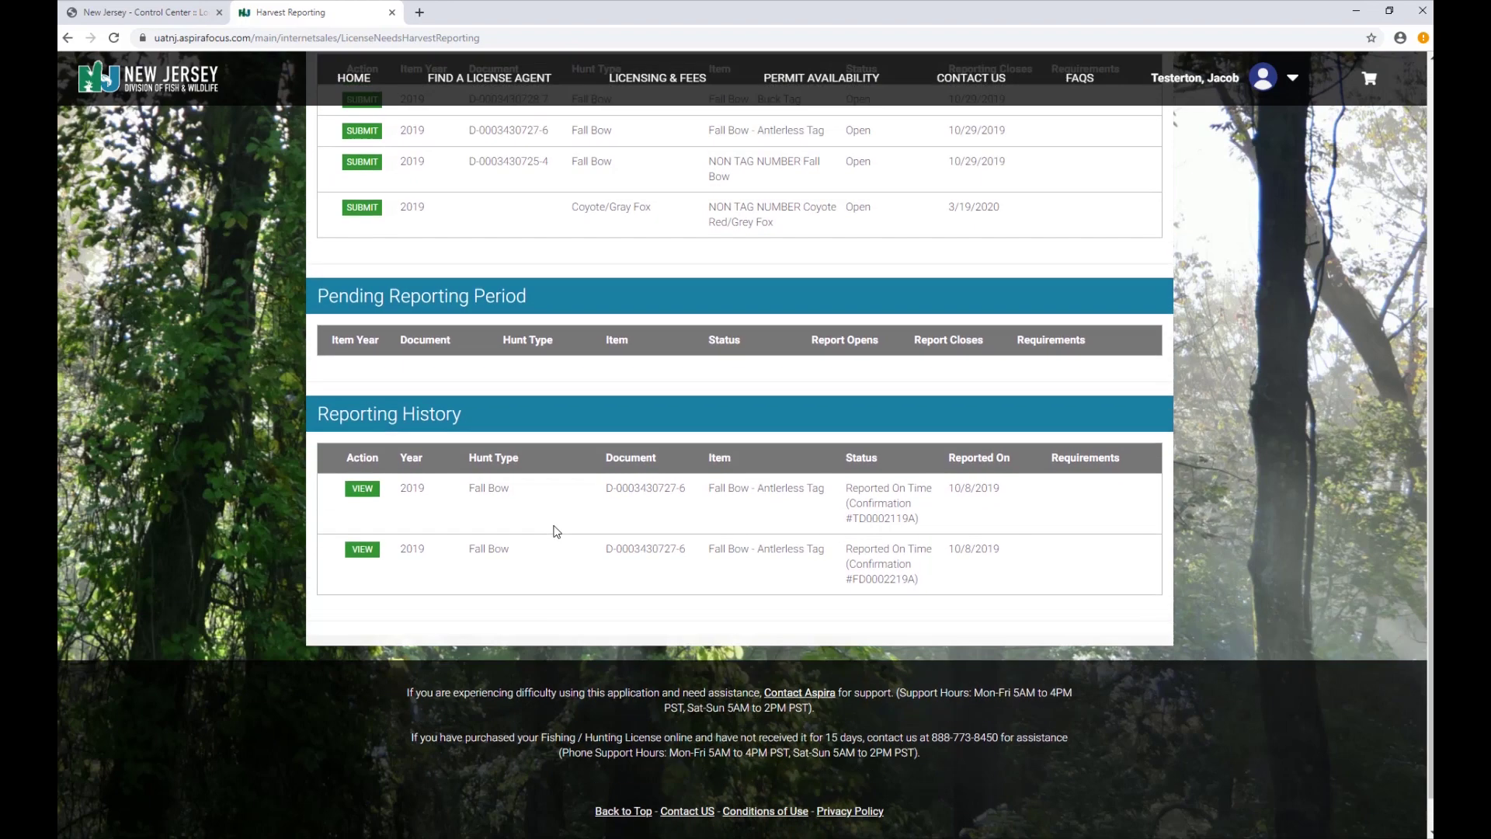
pyautogui.scroll(3, 556, 531)
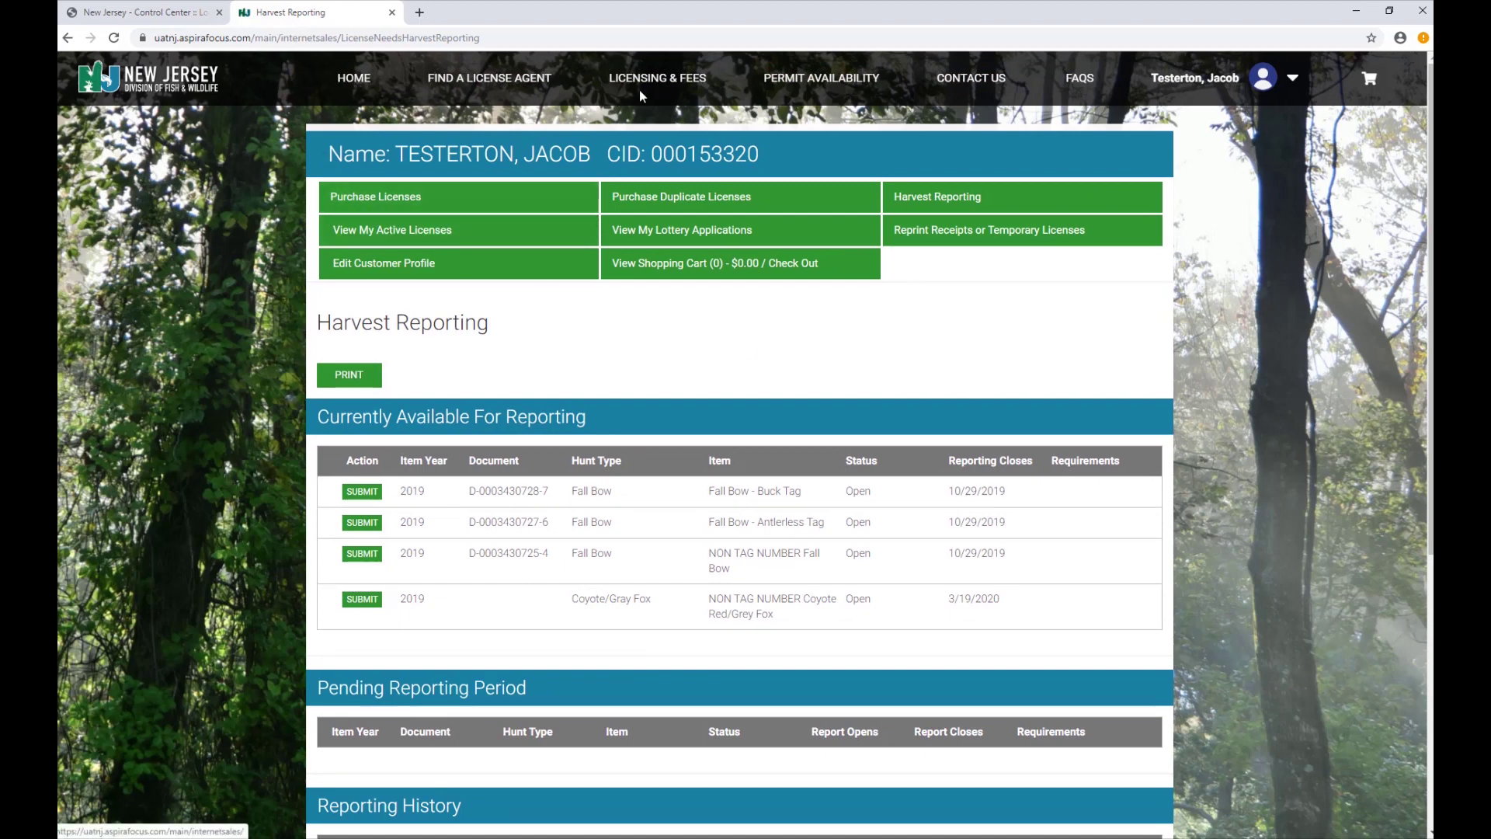
# Open the Zone/Period Availability Report via Permit Availability in the top navigation.
pyautogui.click(795, 80)
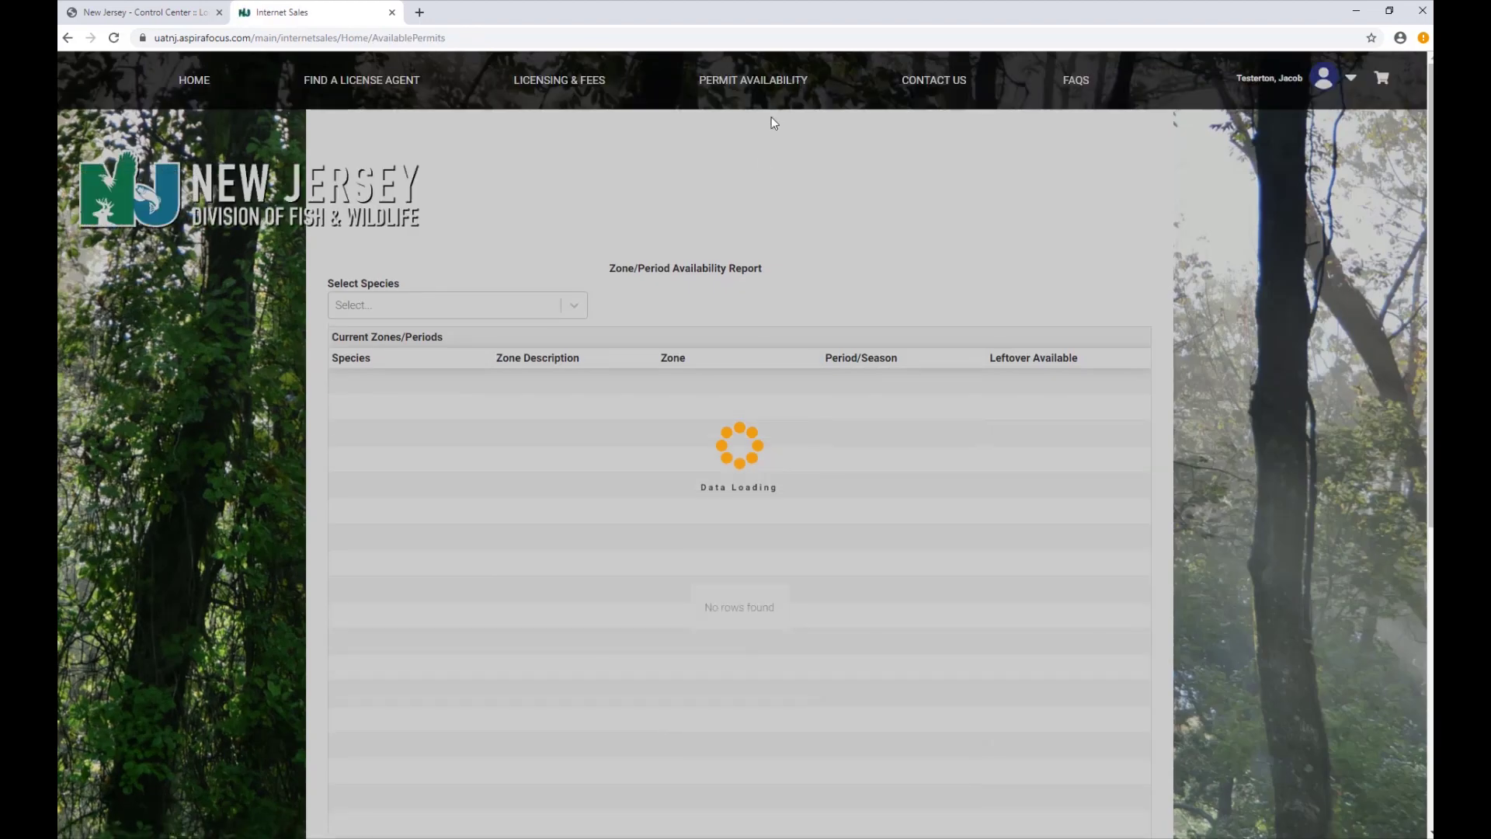